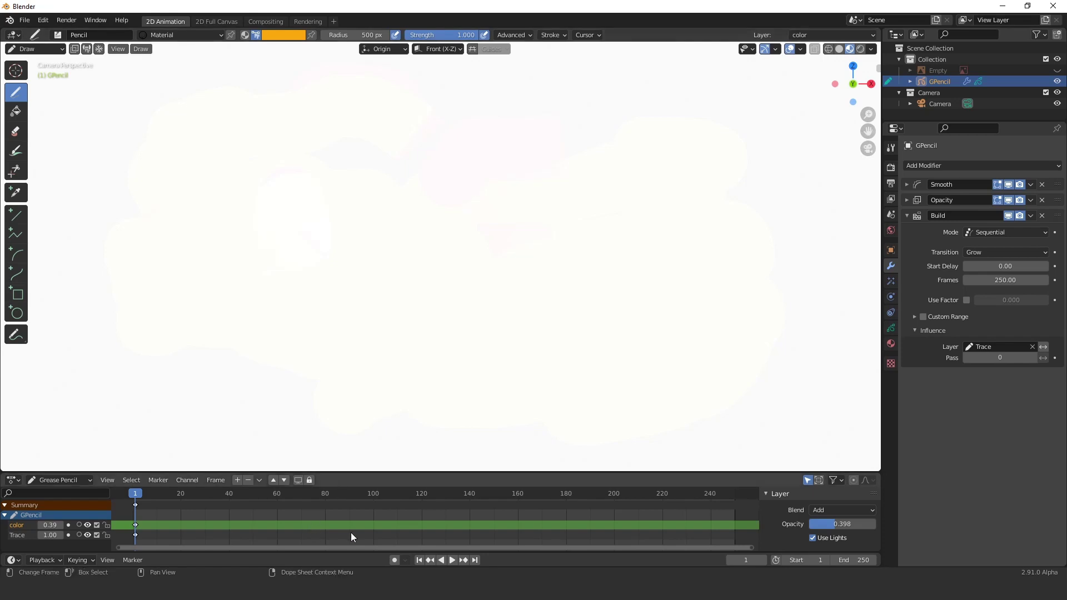
- Preview the finished landscape build animation, then delete the default cube in a new scene
{"action": "left_click", "coordinate": [451, 560]}
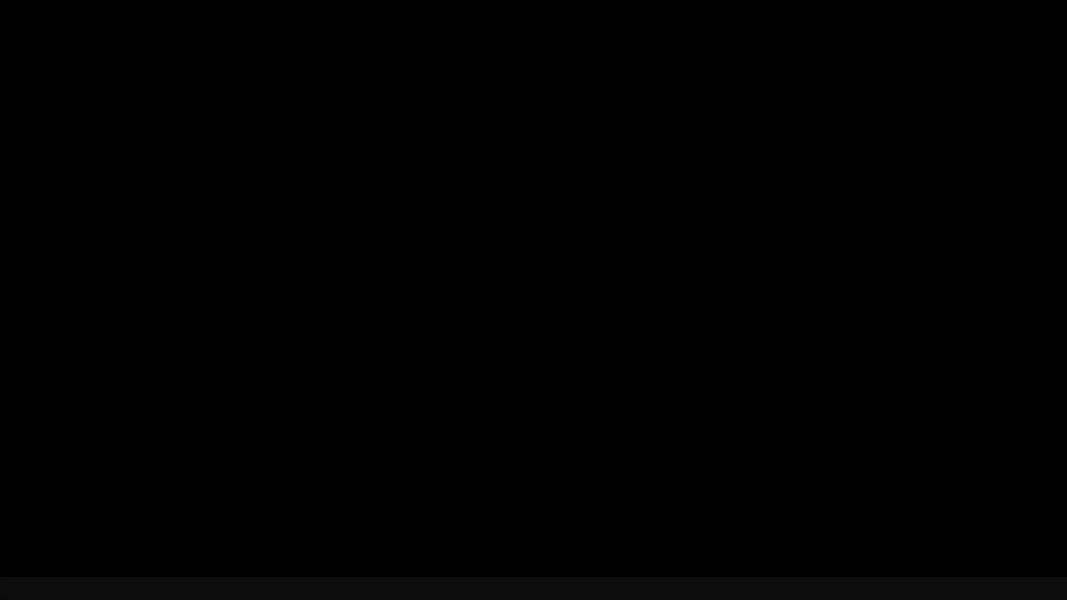
{"action": "key", "text": "Delete"}
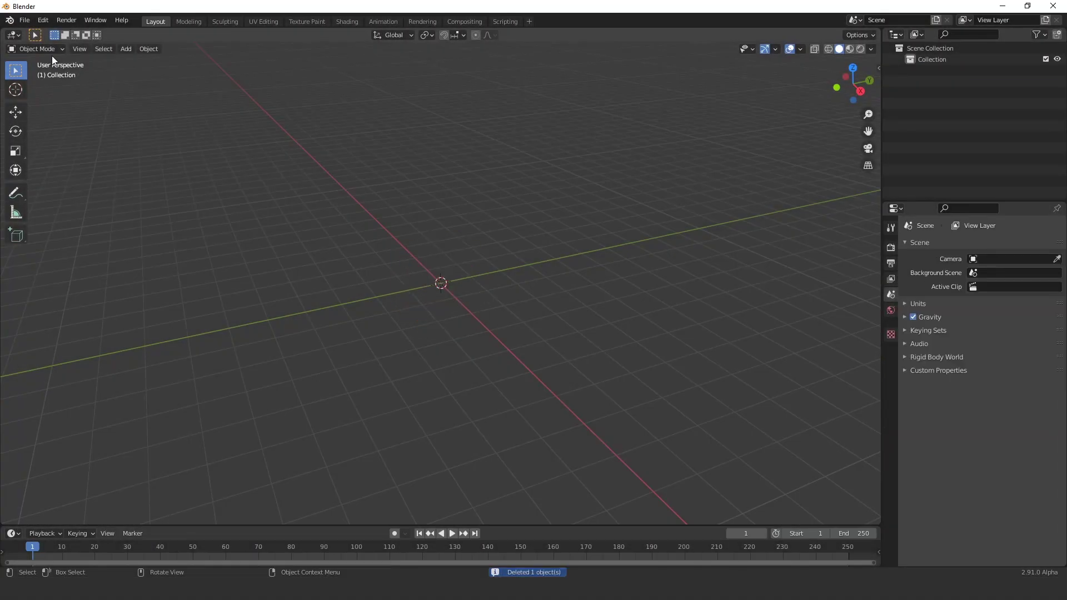
- Start a new 2D Animation file without saving the current scene
{"action": "left_click", "coordinate": [25, 21]}
{"action": "left_click", "coordinate": [139, 43]}
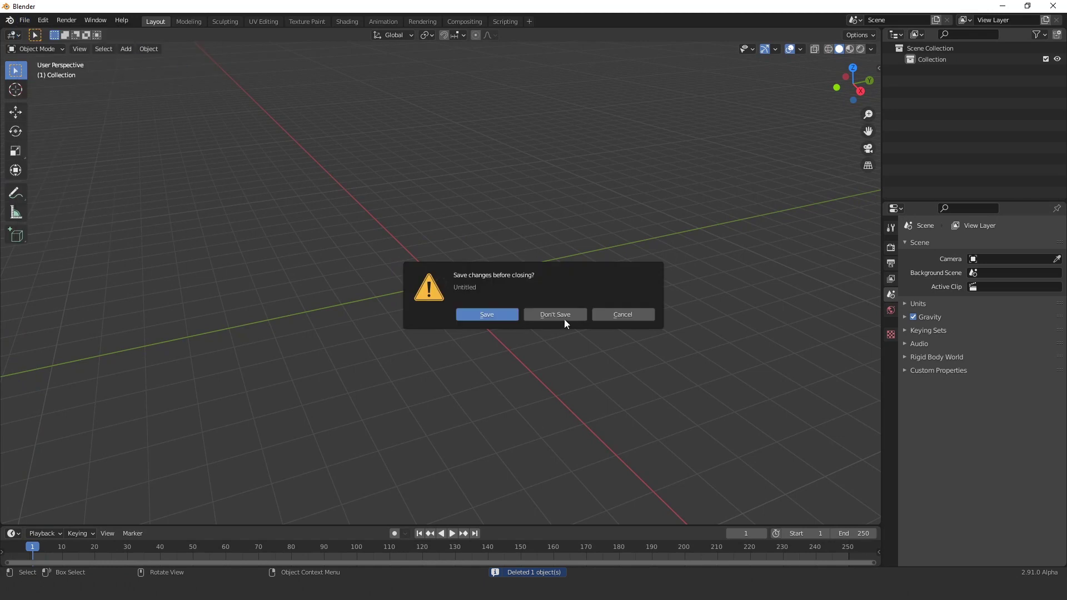
{"action": "left_click", "coordinate": [571, 314]}
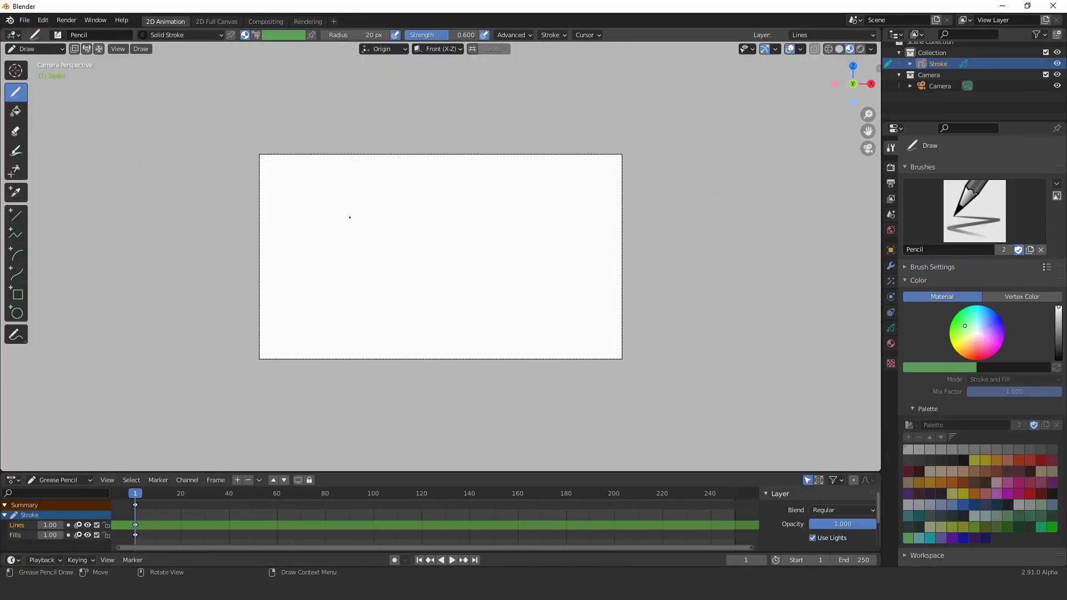
- Switch to Object Mode and choose Add > Image > Reference
{"action": "left_click", "coordinate": [31, 48]}
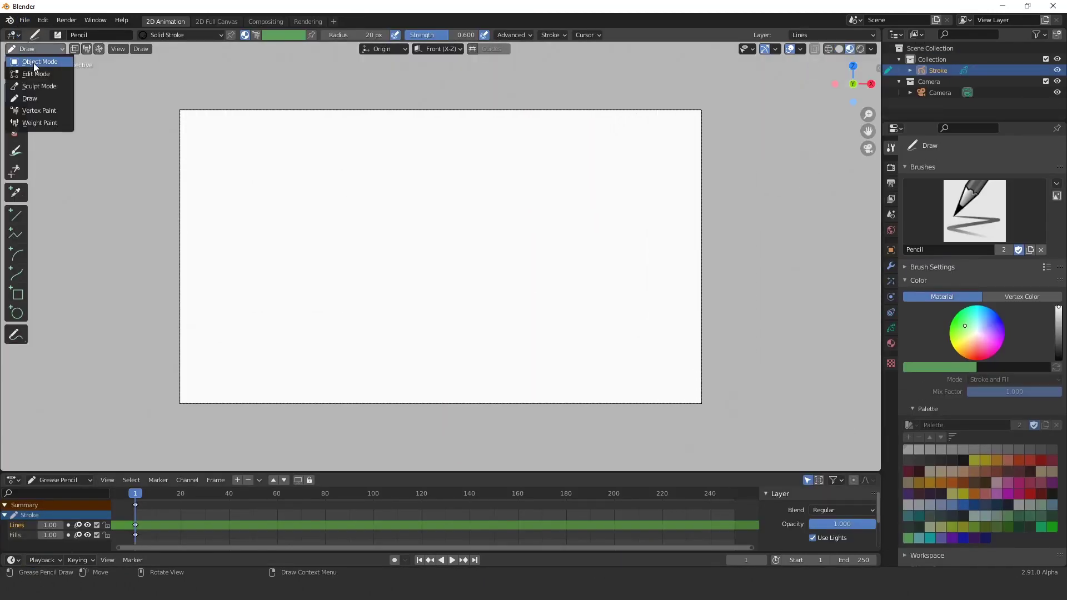
{"action": "left_click", "coordinate": [33, 61]}
{"action": "left_click", "coordinate": [128, 49]}
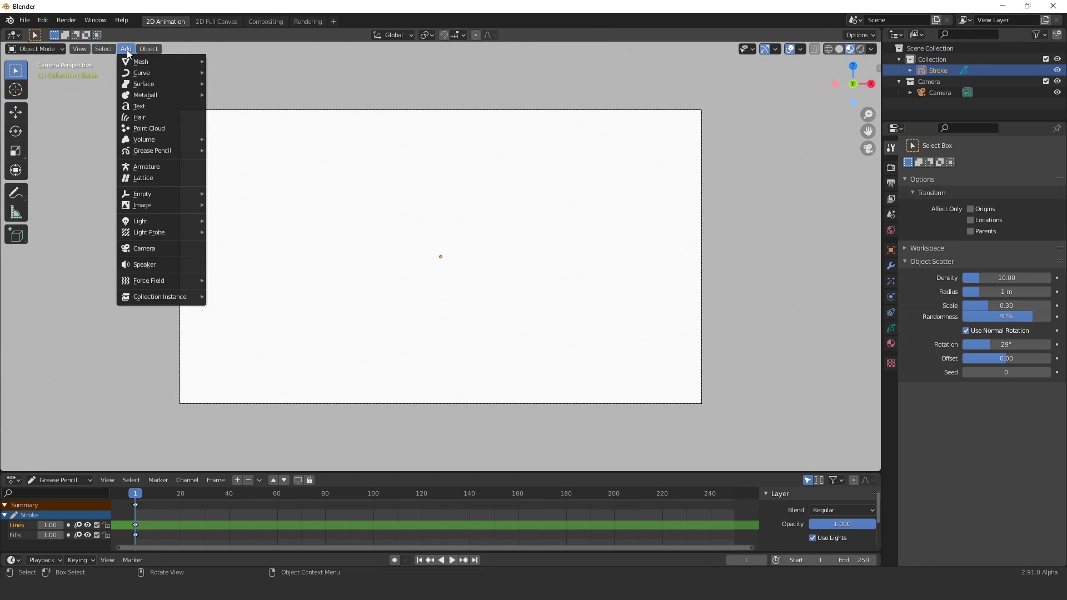
{"action": "mouse_move", "coordinate": [142, 205]}
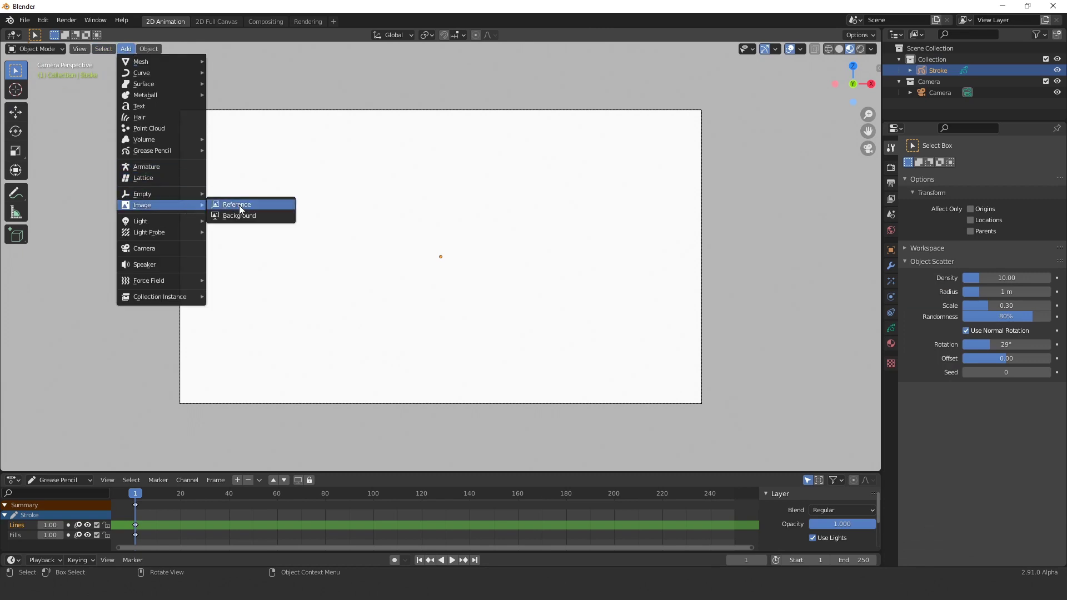
{"action": "left_click", "coordinate": [238, 205]}
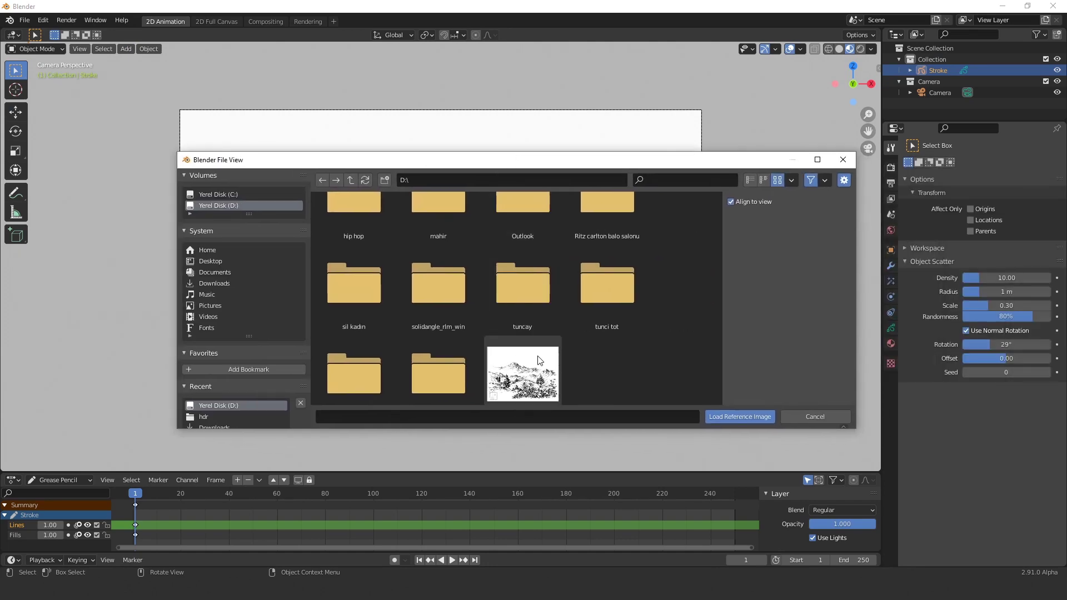
- Load the mountain sketch as a reference image and delete the Stroke object
{"action": "double_click", "coordinate": [529, 368]}
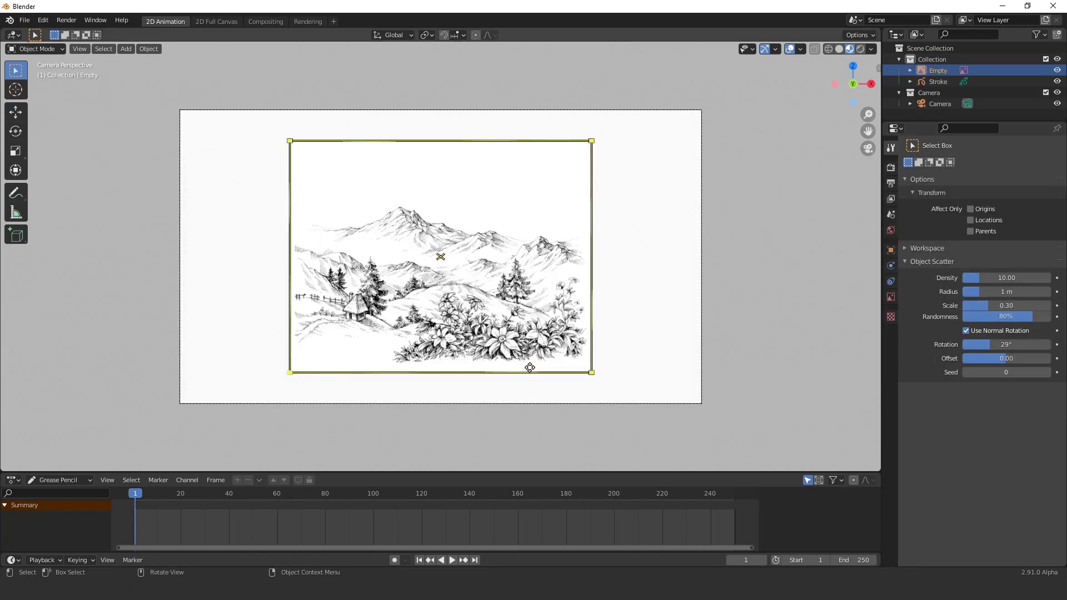
{"action": "left_click", "coordinate": [798, 406]}
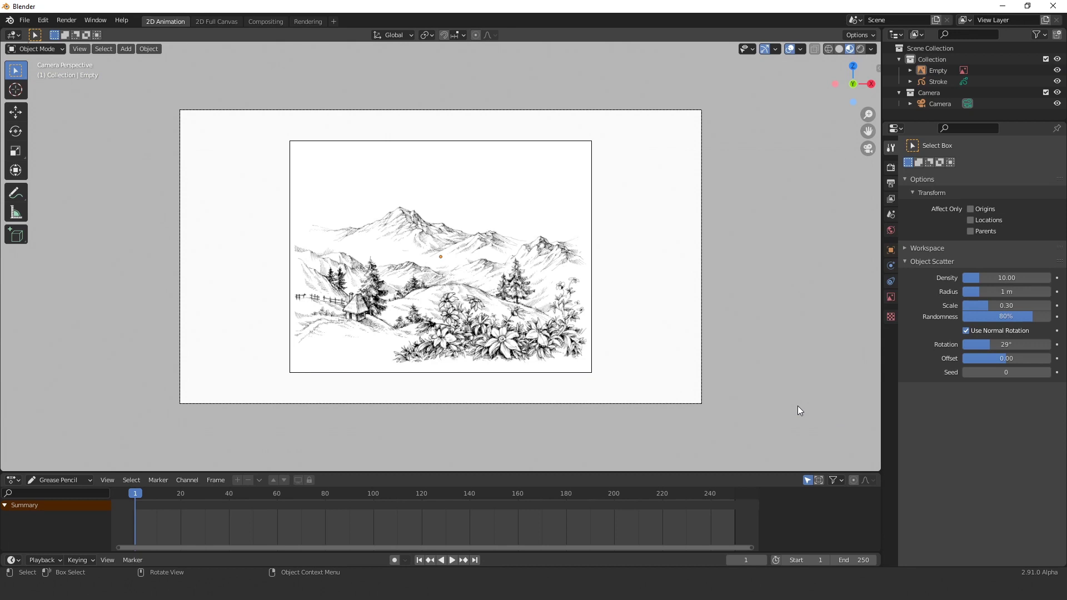
{"action": "left_click", "coordinate": [938, 82]}
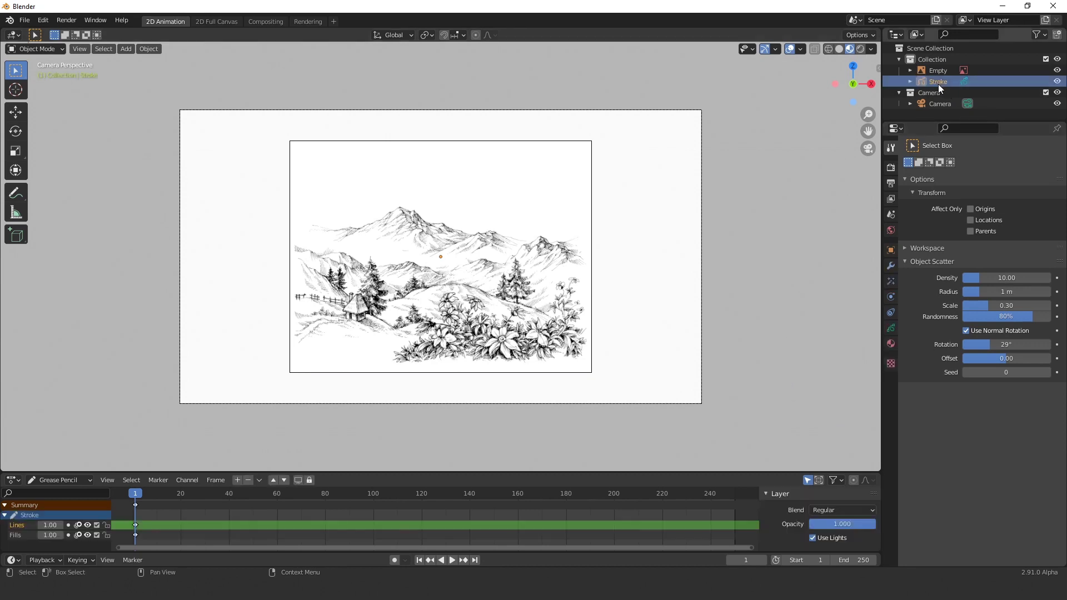
{"action": "key", "text": "Delete"}
- Reselect the reference image Empty in the viewport
{"action": "left_click", "coordinate": [516, 289]}
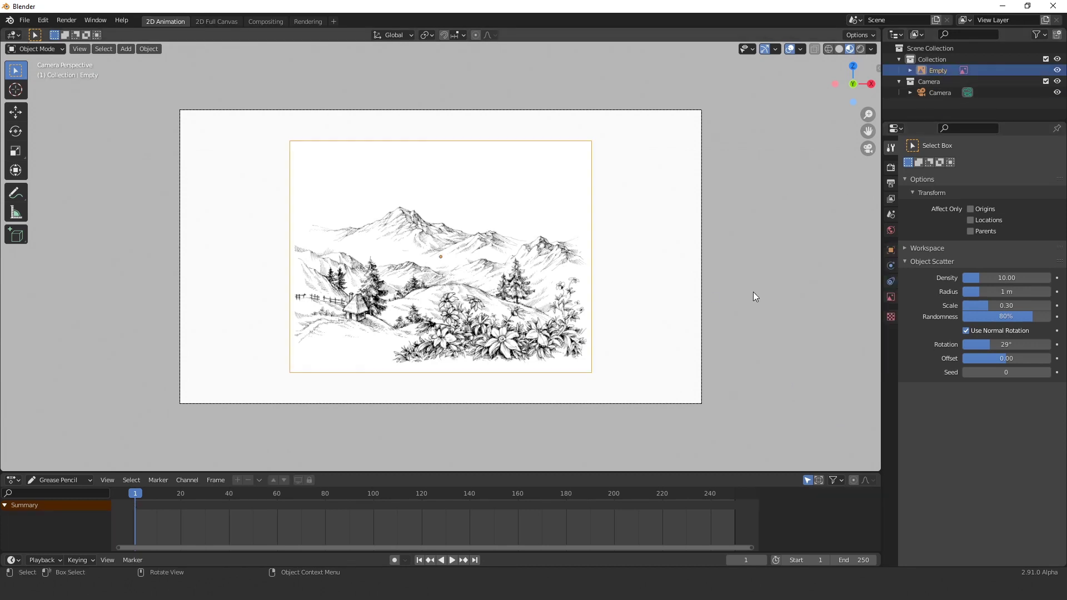
{"action": "left_click", "coordinate": [501, 250]}
{"action": "left_click", "coordinate": [267, 167]}
{"action": "left_click", "coordinate": [449, 243]}
{"action": "left_click", "coordinate": [147, 52]}
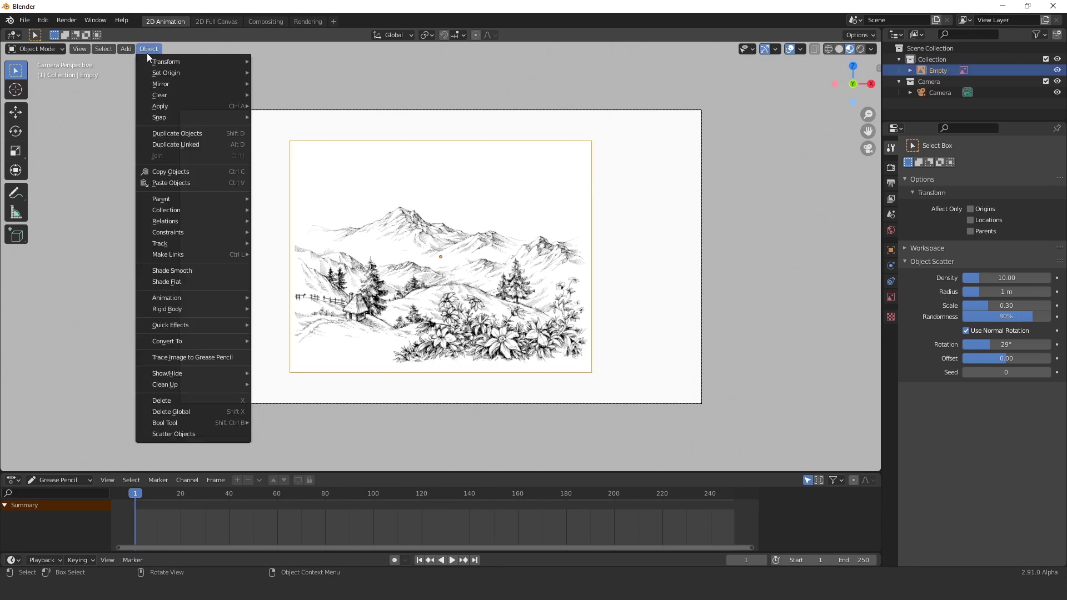
- Trace the reference image into Grease Pencil strokes and review the trace settings
{"action": "left_click", "coordinate": [188, 360]}
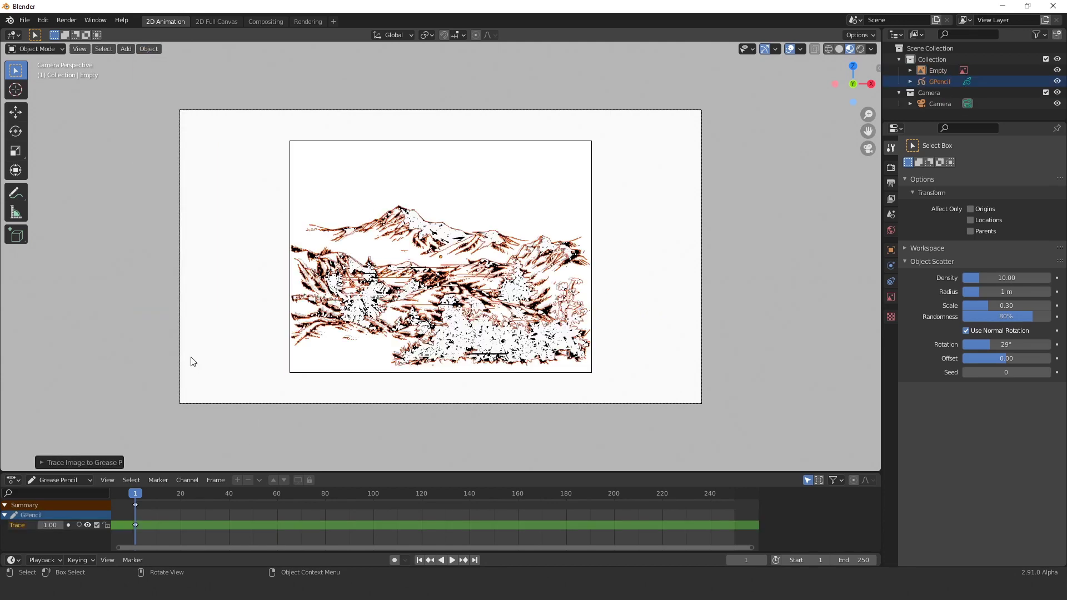
{"action": "left_click", "coordinate": [83, 463]}
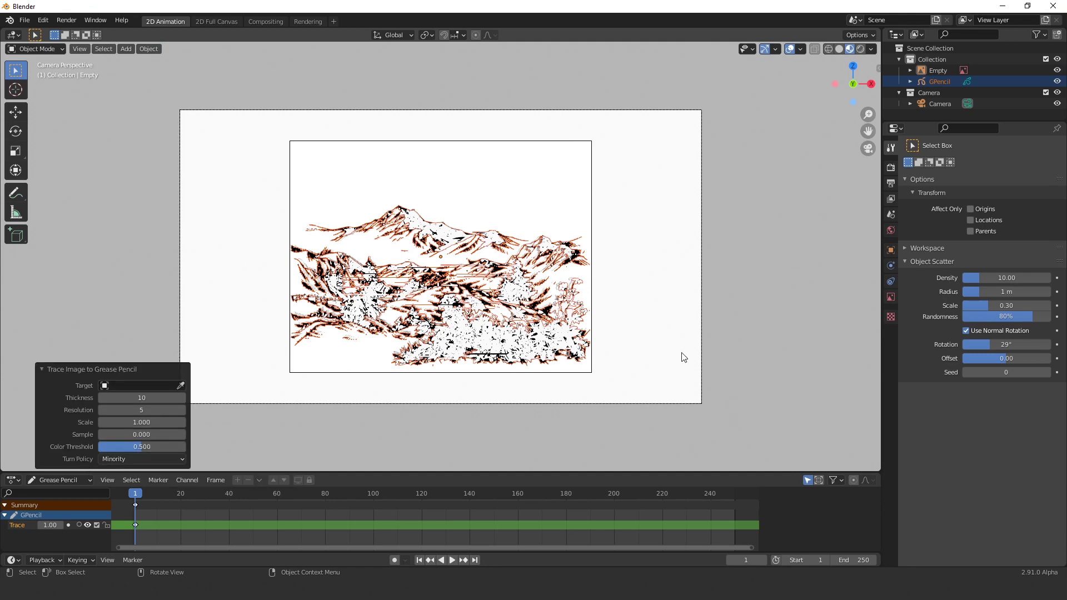
{"action": "scroll", "coordinate": [503, 395], "scroll_direction": "up", "scroll_amount": 1}
{"action": "scroll", "coordinate": [457, 409], "scroll_direction": "up", "scroll_amount": 1}
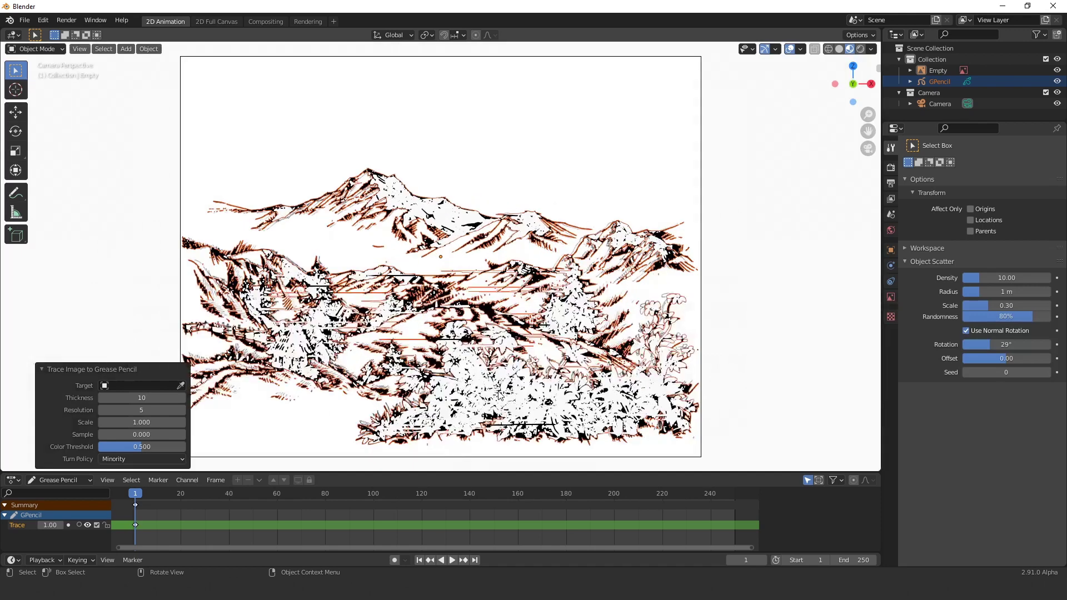
{"action": "scroll", "coordinate": [539, 386], "scroll_direction": "down", "scroll_amount": 1}
{"action": "key", "text": "ctrl+z"}
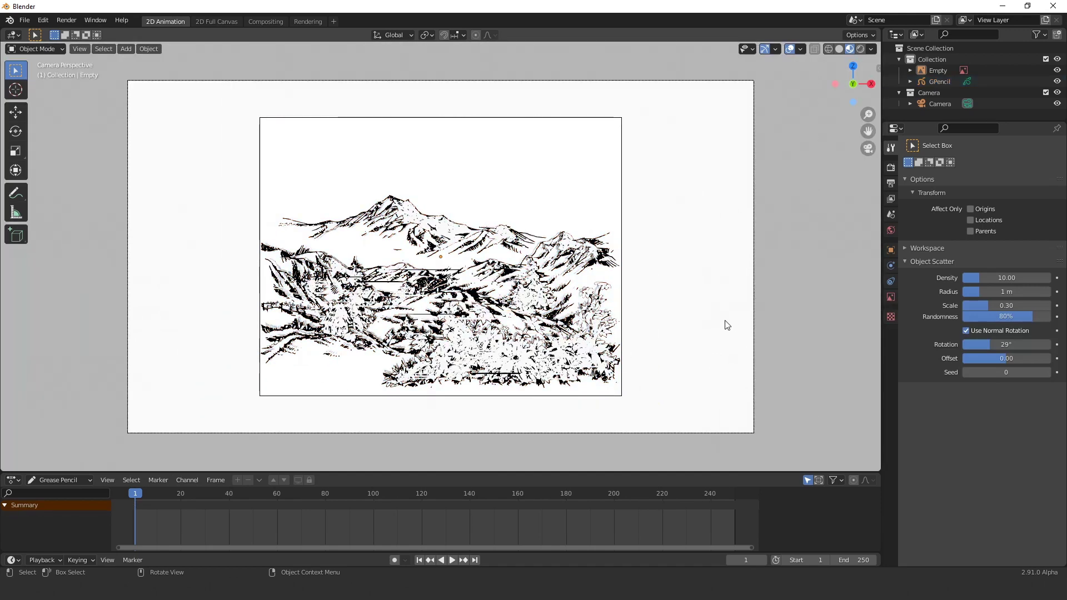
{"action": "scroll", "coordinate": [723, 325], "scroll_direction": "up", "scroll_amount": 1}
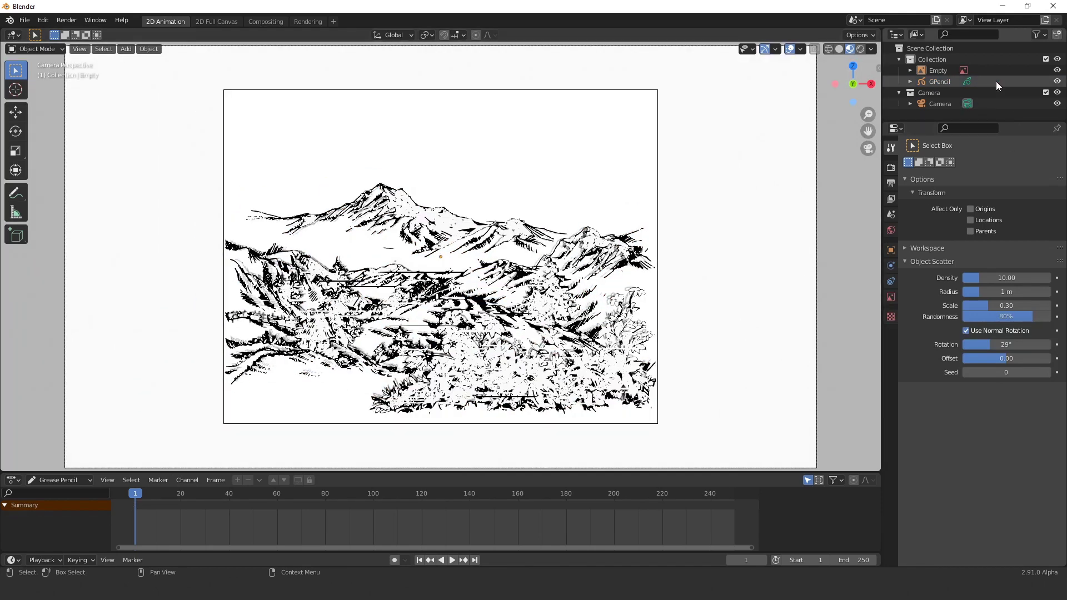
- Hide the reference image Empty so only the traced GPencil strokes show
{"action": "left_click", "coordinate": [1058, 71]}
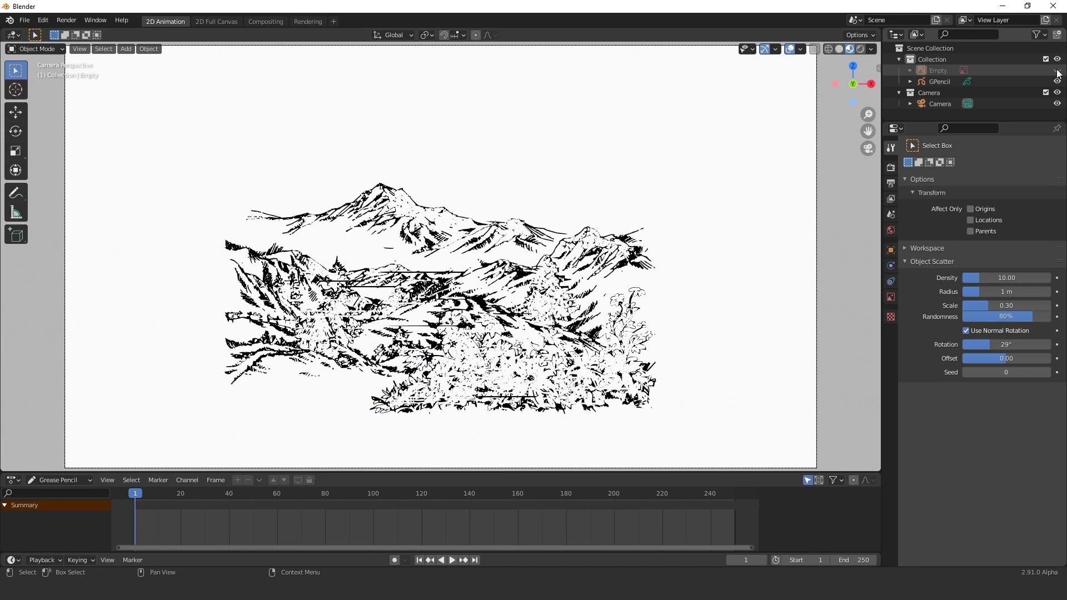
{"action": "left_click", "coordinate": [938, 81]}
{"action": "left_click", "coordinate": [733, 331]}
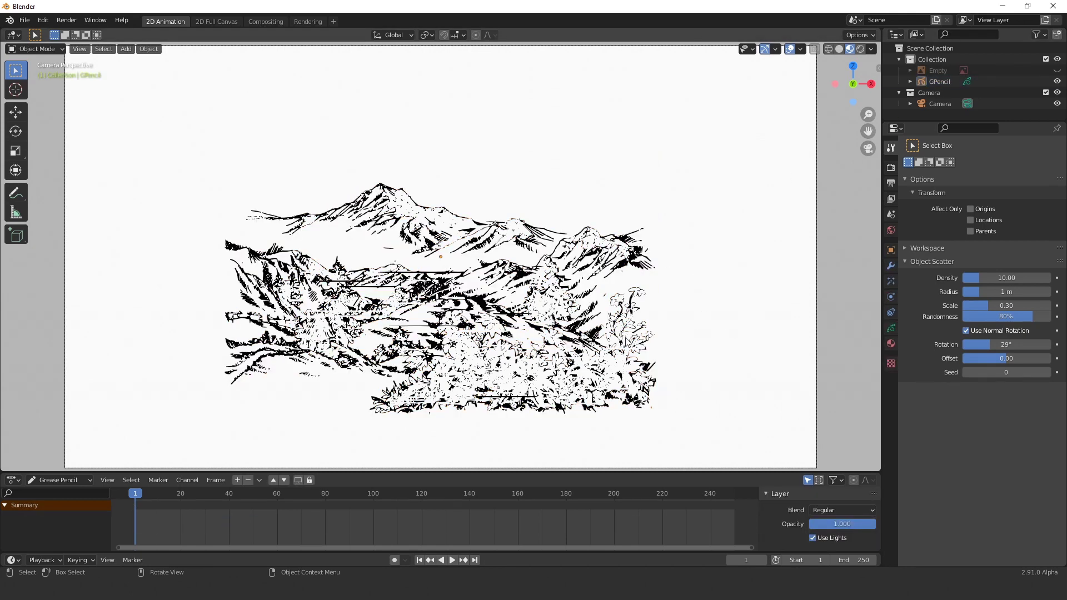
- Remove the Holdout material and turn off Fill on the Stroke material
{"action": "left_click", "coordinate": [612, 342]}
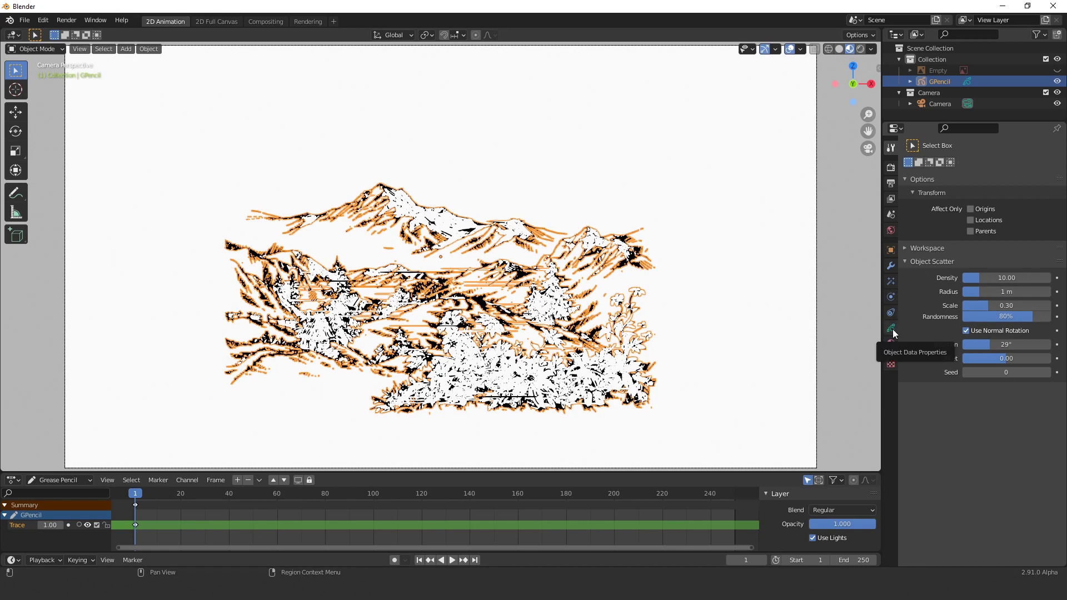
{"action": "left_click", "coordinate": [888, 345]}
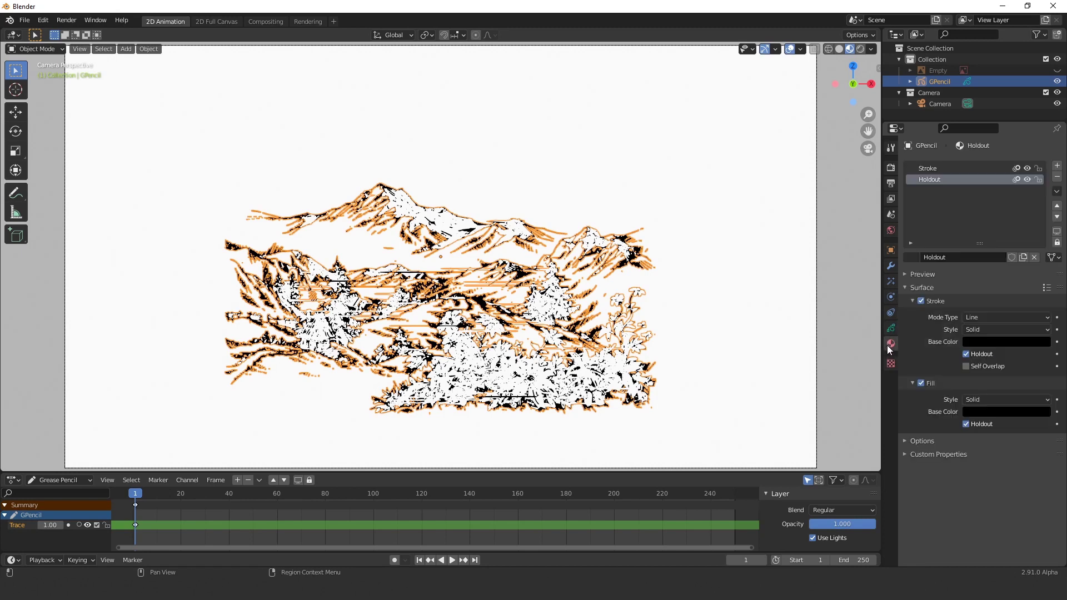
{"action": "left_click", "coordinate": [1057, 177]}
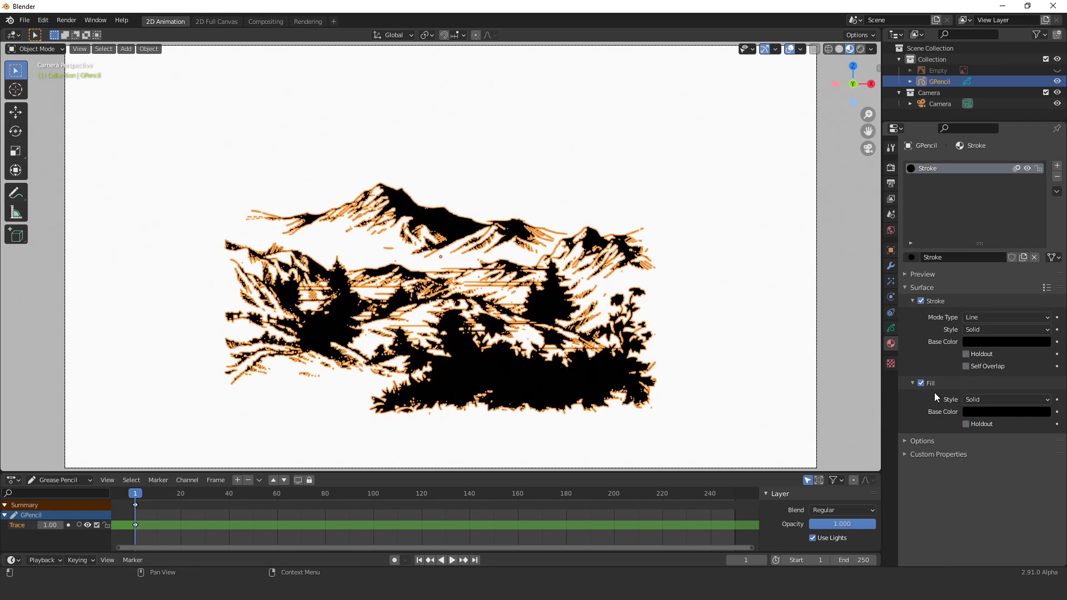
{"action": "left_click", "coordinate": [921, 383]}
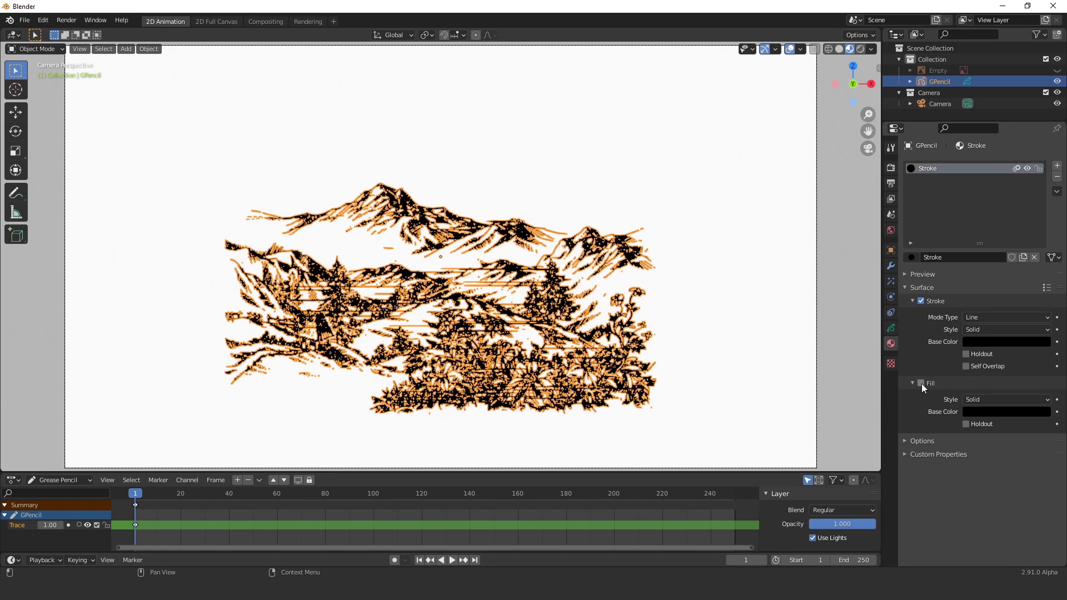
- Raise the drawing higher in the view and reselect the GPencil object
{"action": "left_click", "coordinate": [771, 361]}
{"action": "scroll", "coordinate": [759, 364], "scroll_direction": "up", "scroll_amount": 1}
{"action": "scroll", "coordinate": [759, 364], "scroll_direction": "up", "scroll_amount": 2}
{"action": "scroll", "coordinate": [760, 364], "scroll_direction": "down", "scroll_amount": 2}
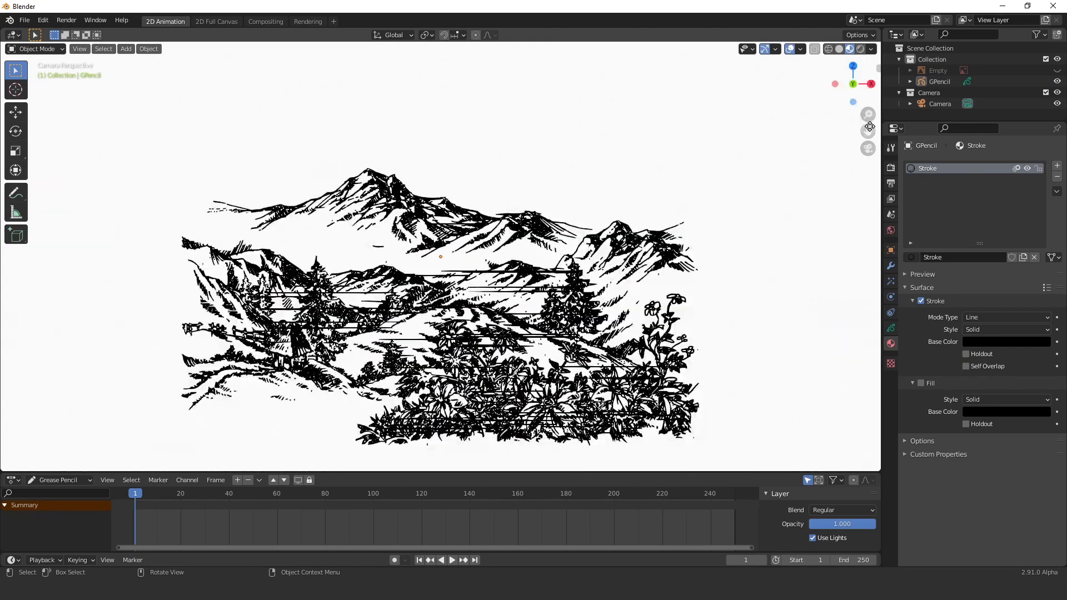
{"action": "left_click_drag", "start_coordinate": [868, 131], "coordinate": [863, 63]}
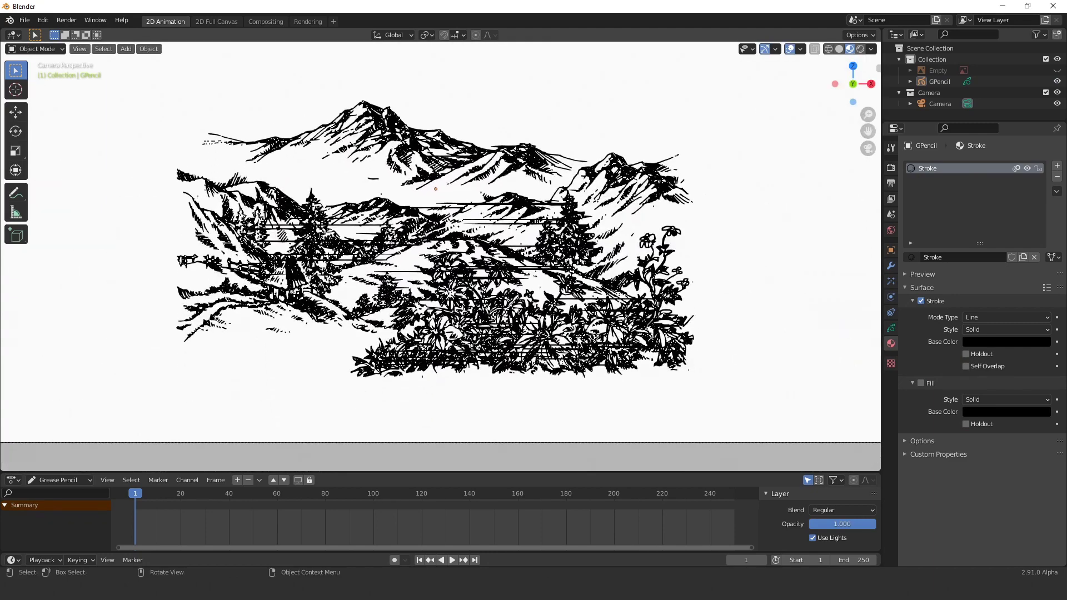
{"action": "left_click", "coordinate": [578, 340]}
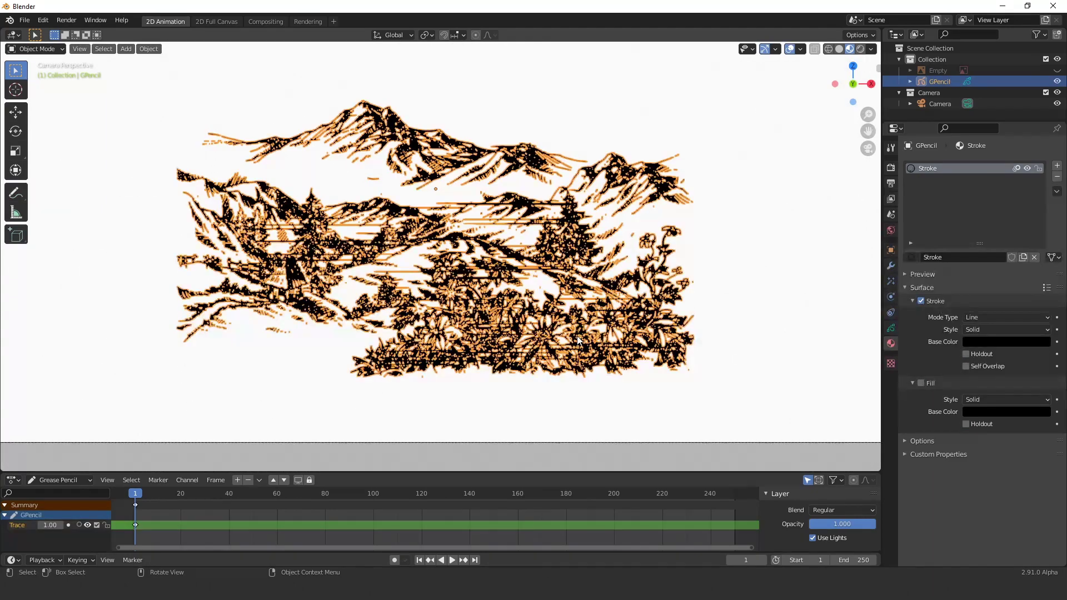
- Add a Smooth modifier to the traced strokes with Repeat set to 5
{"action": "left_click", "coordinate": [890, 266]}
{"action": "left_click", "coordinate": [960, 166]}
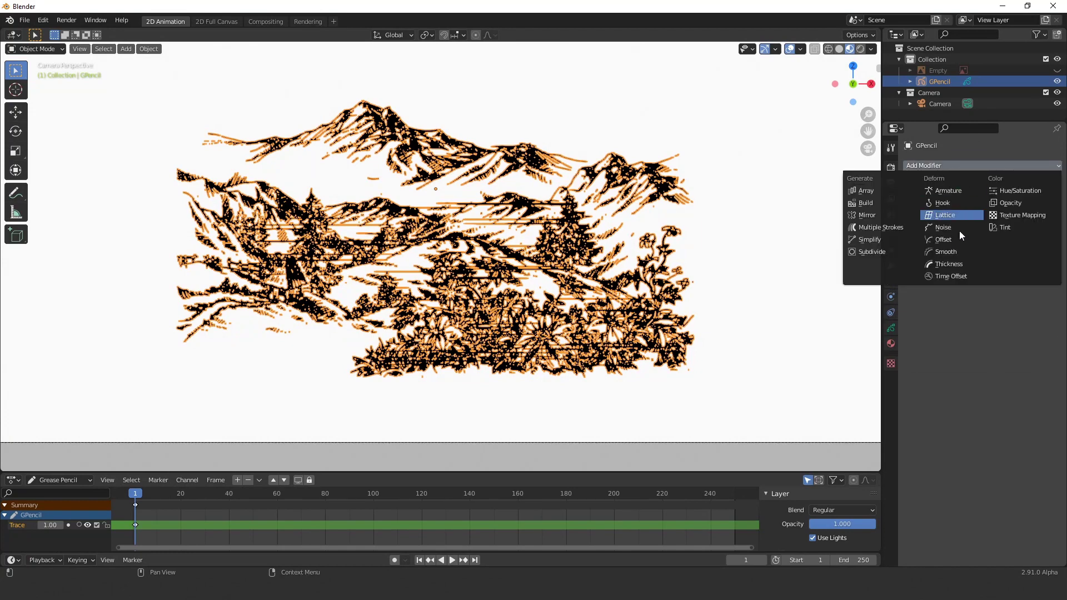
{"action": "left_click", "coordinate": [956, 254]}
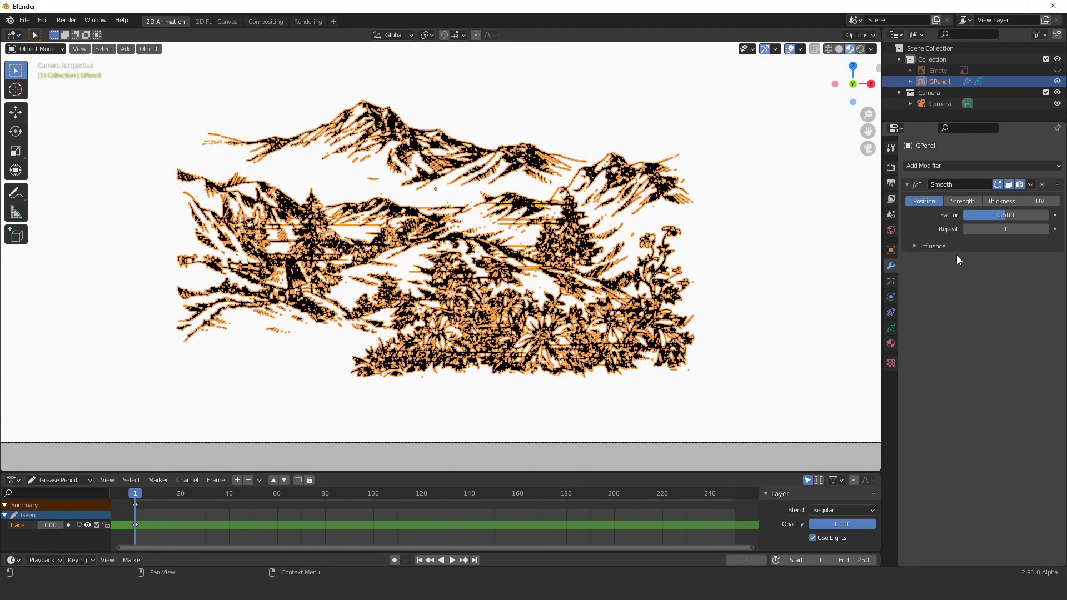
{"action": "left_click", "coordinate": [1011, 231]}
{"action": "key", "text": "Return"}
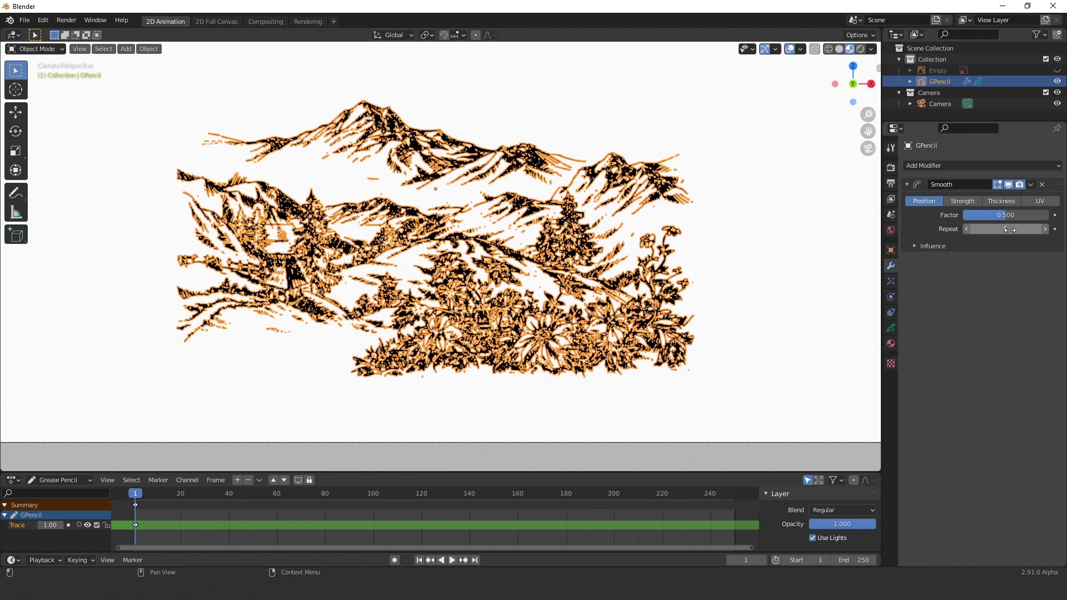
- Raise the Smooth modifier's Factor to about 0.55 and reselect the line art
{"action": "left_click", "coordinate": [818, 231]}
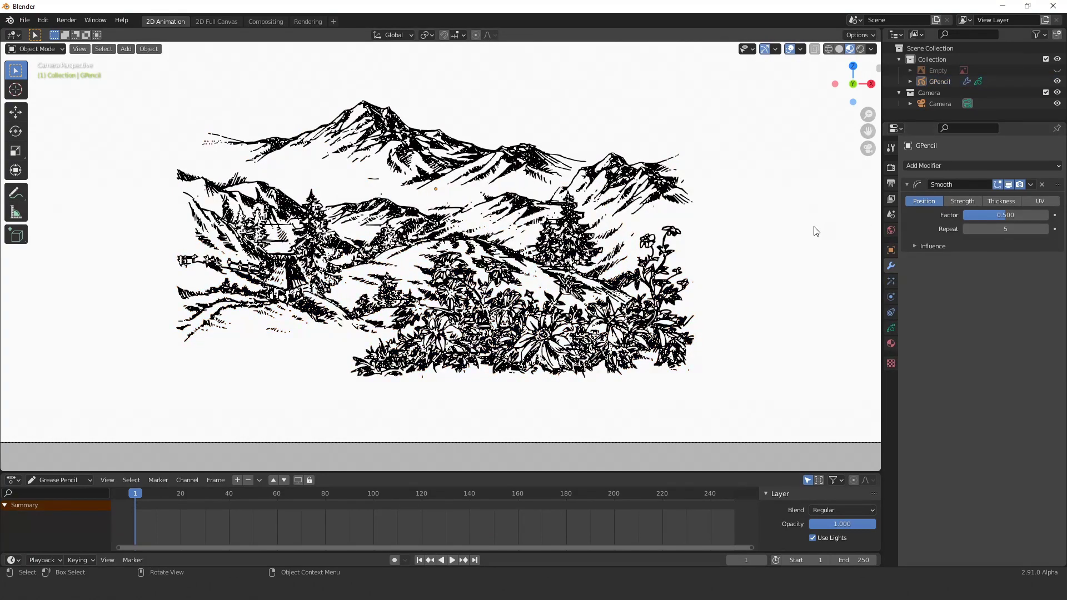
{"action": "scroll", "coordinate": [766, 295], "scroll_direction": "up", "scroll_amount": 3}
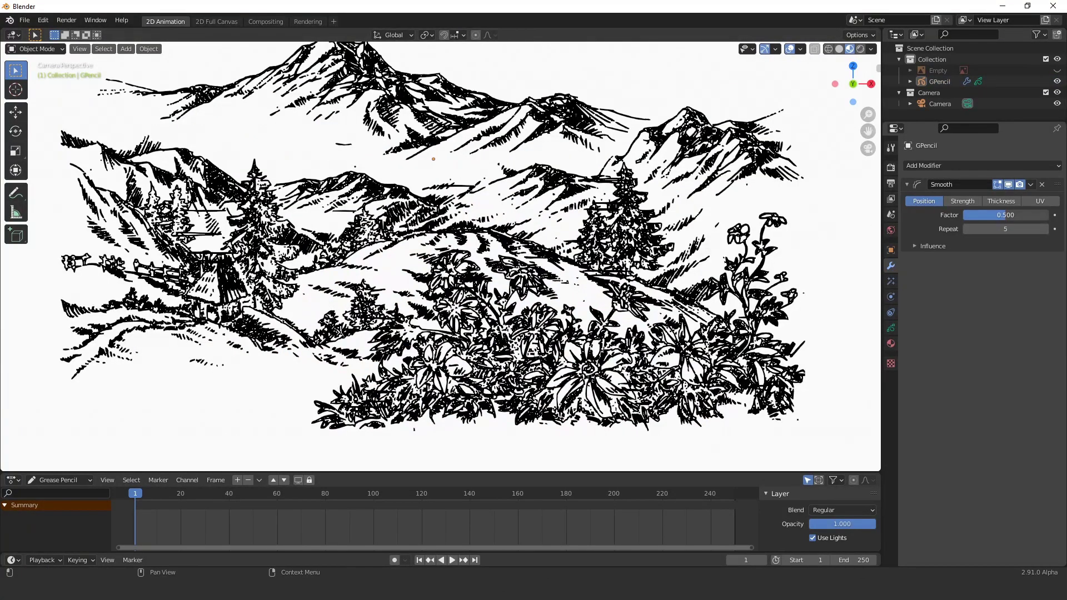
{"action": "left_click_drag", "start_coordinate": [1005, 215], "coordinate": [1007, 215]}
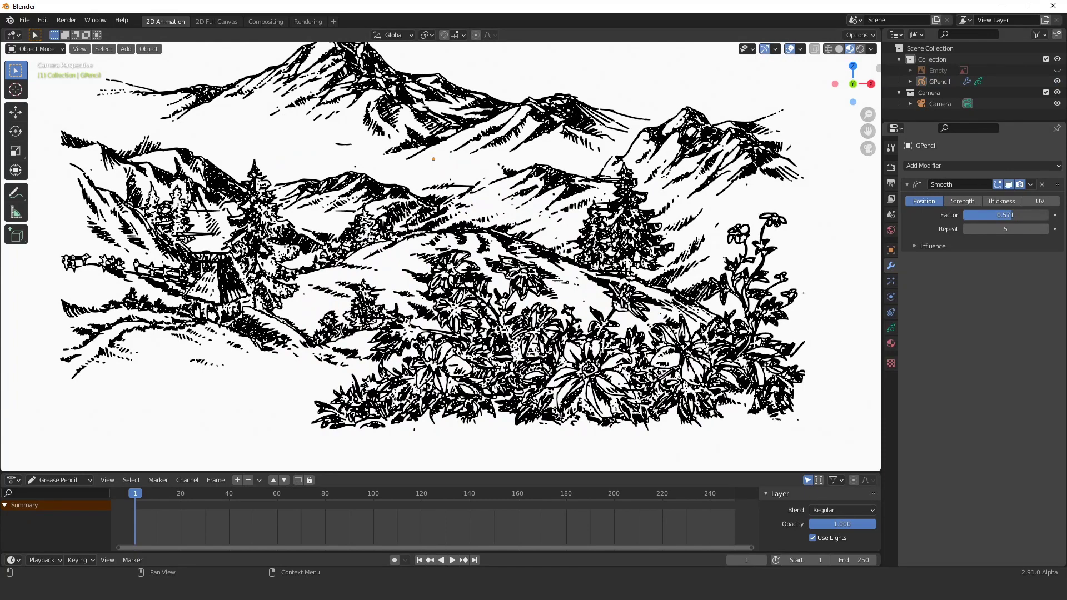
{"action": "scroll", "coordinate": [440, 257], "scroll_direction": "down", "scroll_amount": 2}
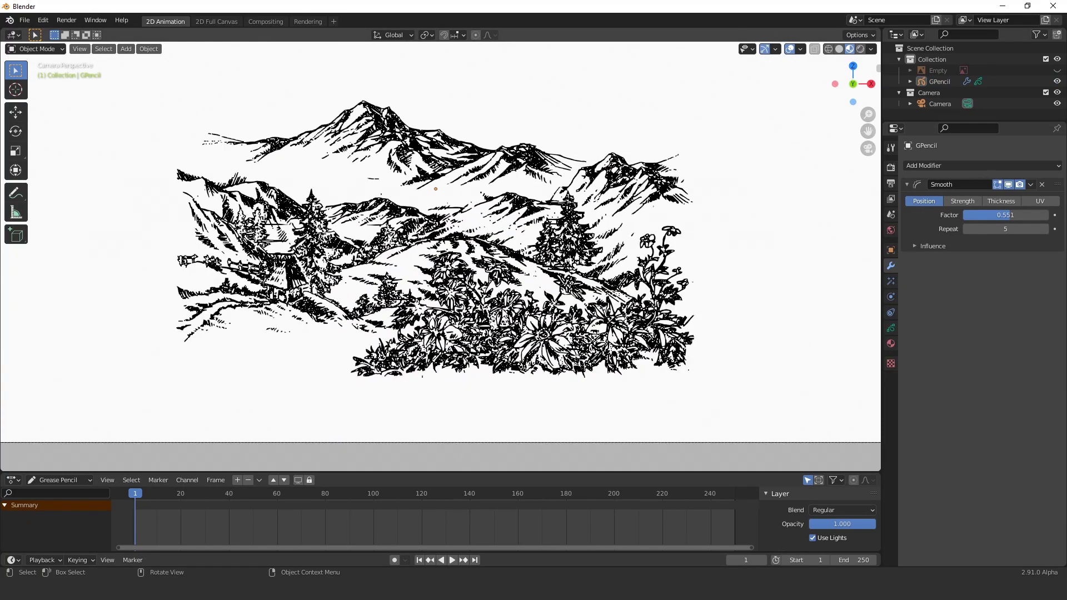
{"action": "scroll", "coordinate": [569, 322], "scroll_direction": "up", "scroll_amount": 1}
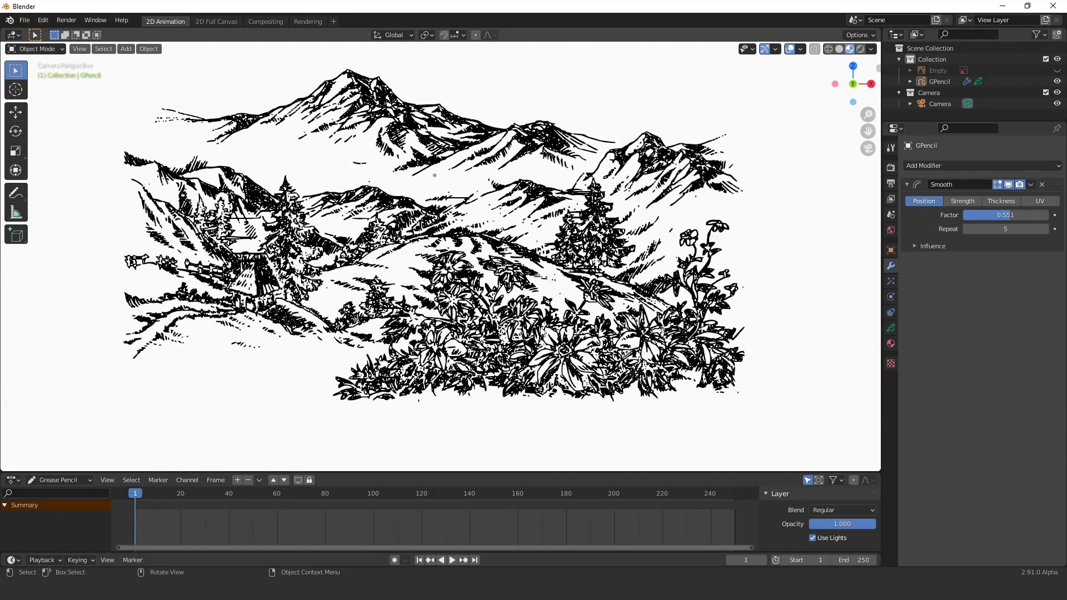
{"action": "left_click", "coordinate": [542, 330]}
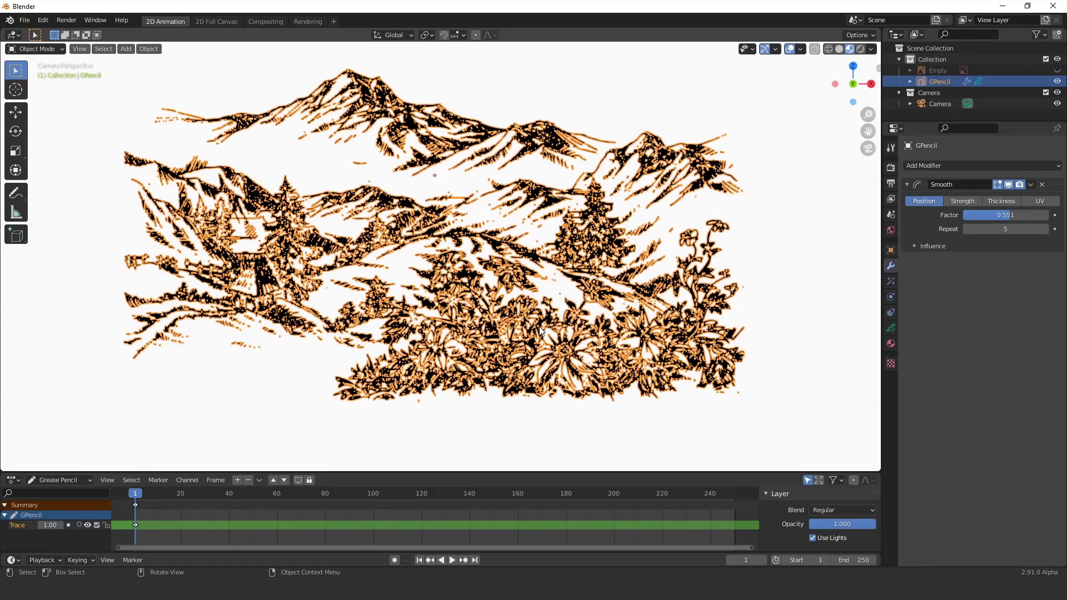
- Add a second material slot with a new material to the GPencil object
{"action": "left_click", "coordinate": [891, 344]}
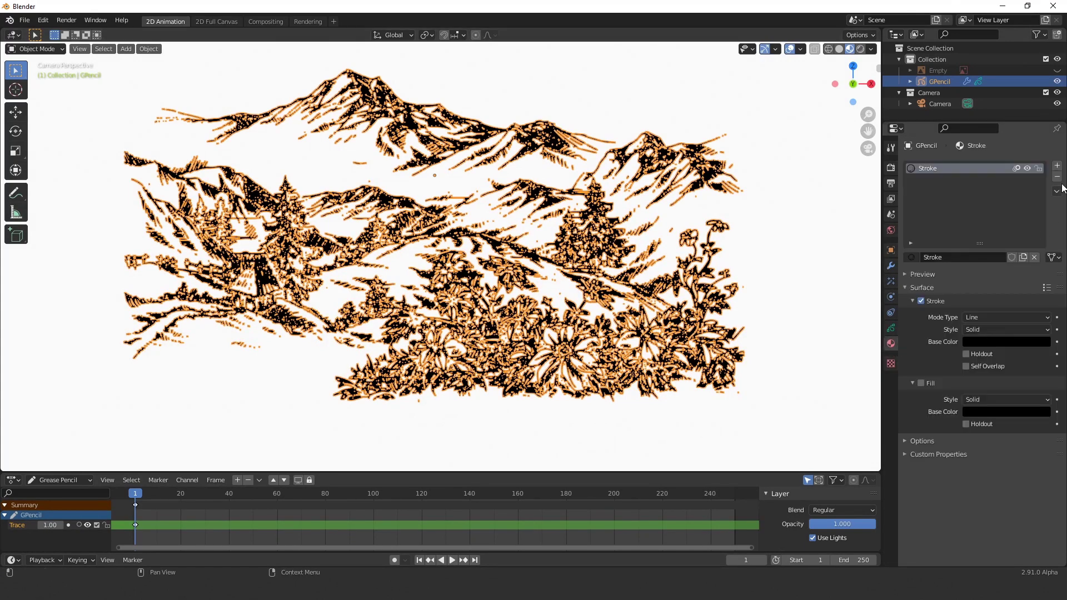
{"action": "left_click", "coordinate": [1057, 166]}
{"action": "left_click", "coordinate": [990, 258]}
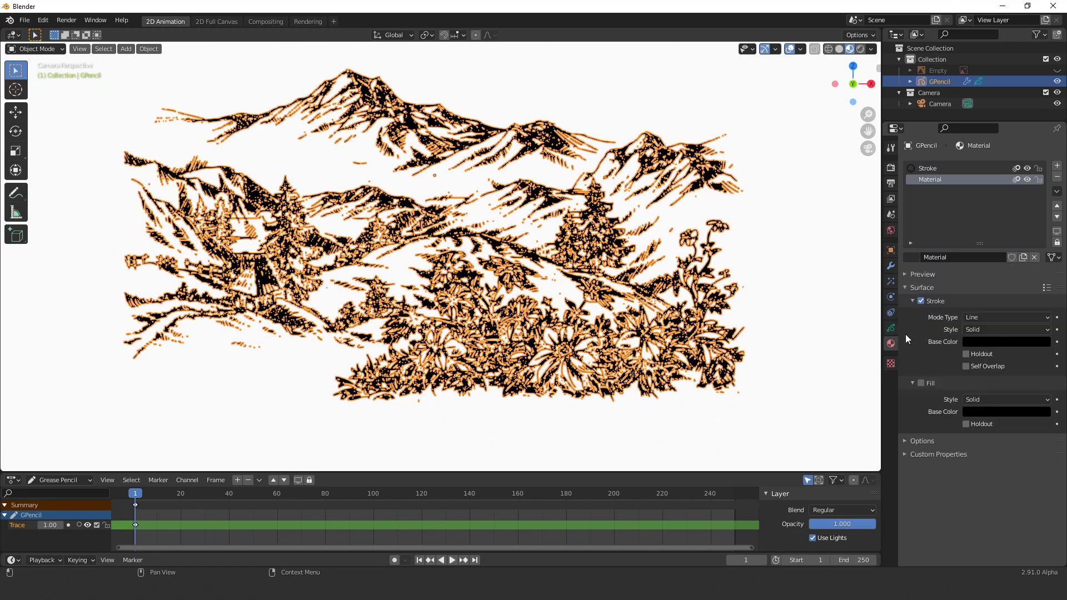
- Add a new layer above Trace in Object Data Layers and begin renaming it
{"action": "left_click", "coordinate": [891, 328]}
{"action": "left_click", "coordinate": [1057, 198]}
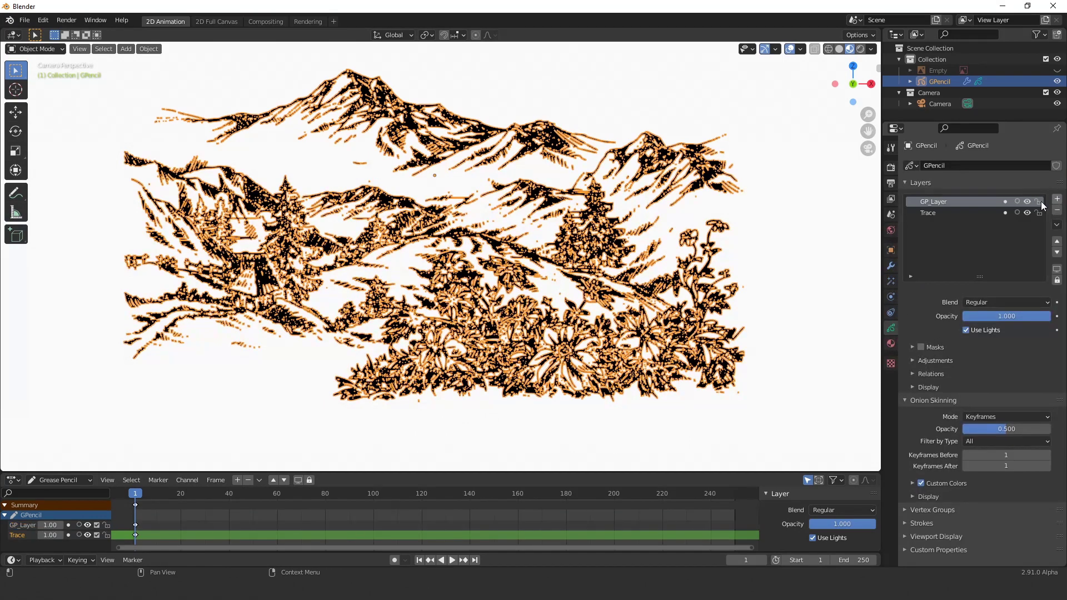
{"action": "double_click", "coordinate": [943, 204]}
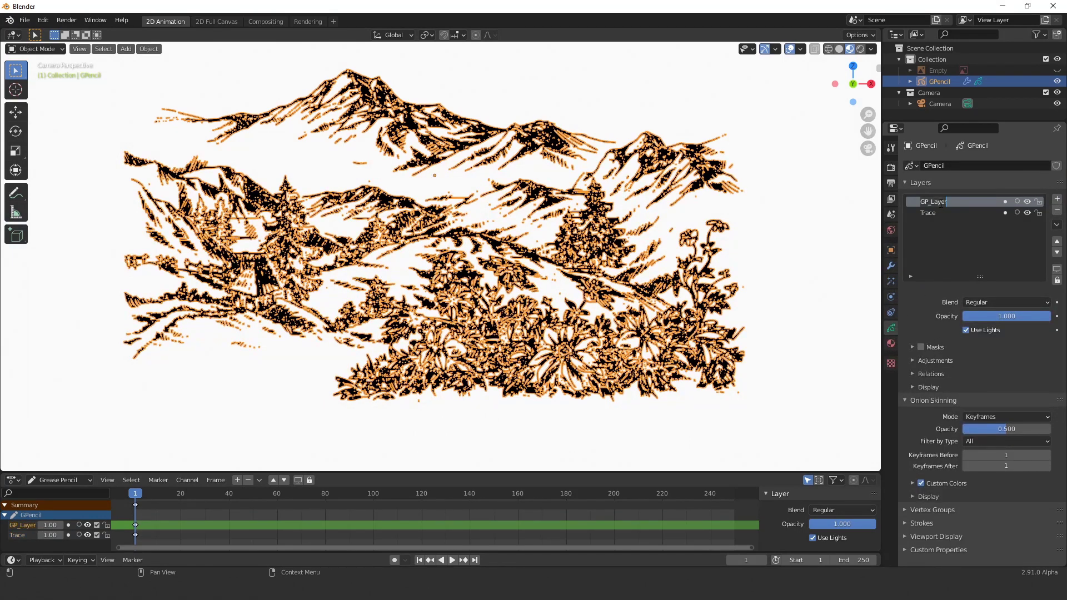
- Name the new layer 'color' and switch the line art into Draw mode
{"action": "type", "text": "color"}
{"action": "key", "text": "Return"}
{"action": "left_click", "coordinate": [677, 88]}
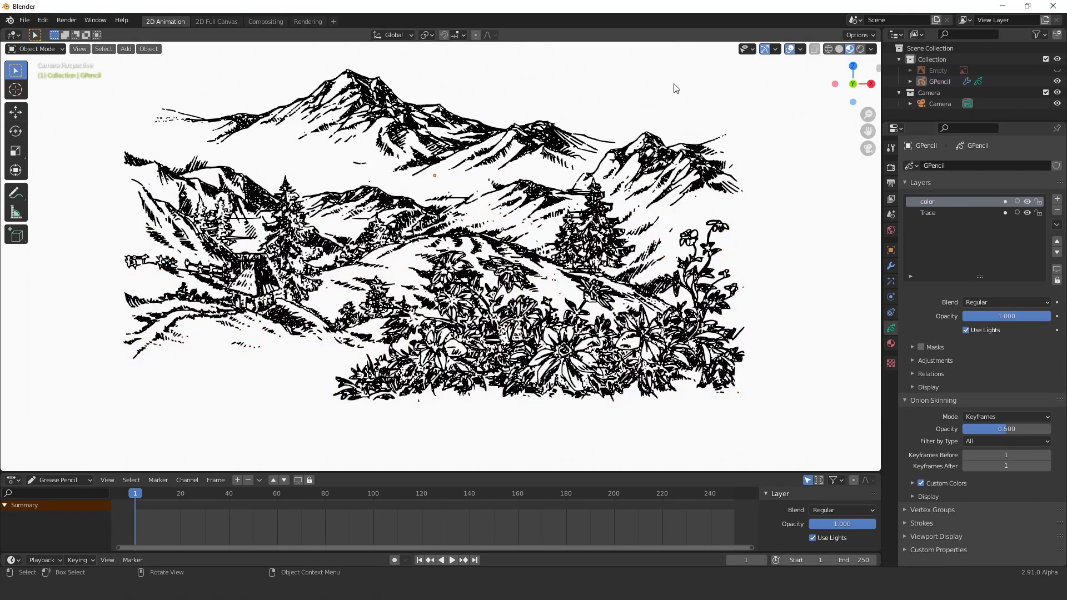
{"action": "left_click", "coordinate": [34, 51]}
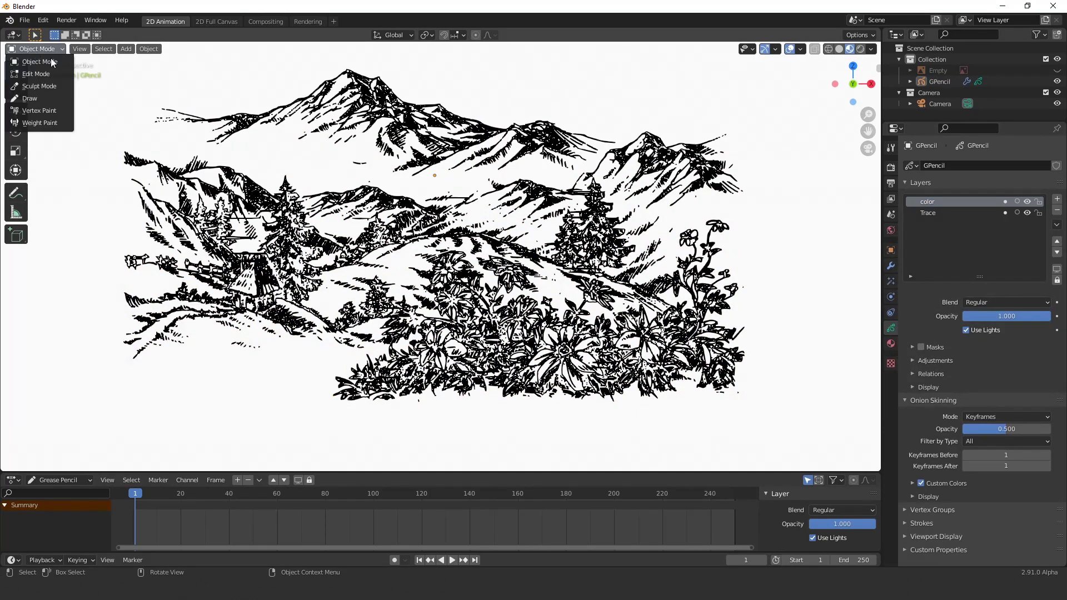
{"action": "left_click", "coordinate": [362, 139]}
{"action": "left_click", "coordinate": [35, 51]}
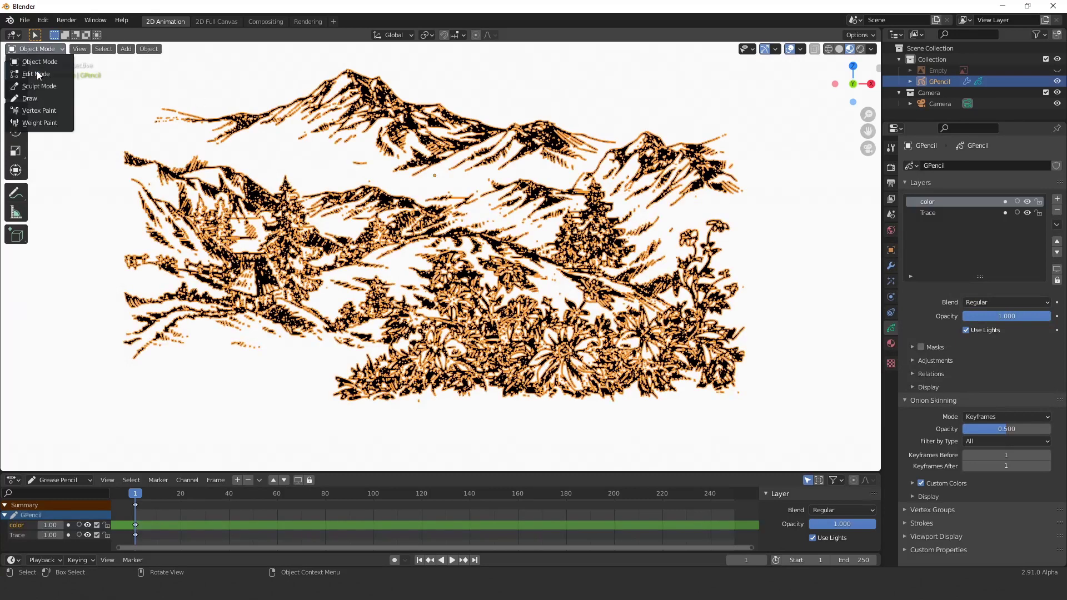
{"action": "left_click", "coordinate": [29, 98]}
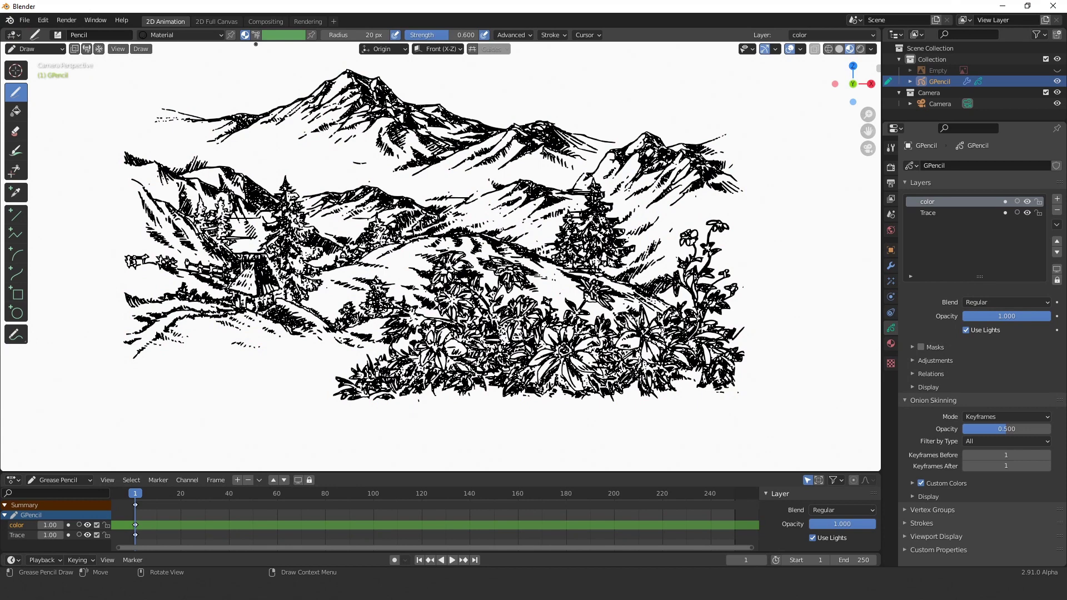
- Set the brush to orange, Stroke colour mode, with a 500 px radius
{"action": "left_click", "coordinate": [276, 37]}
{"action": "left_click", "coordinate": [299, 291]}
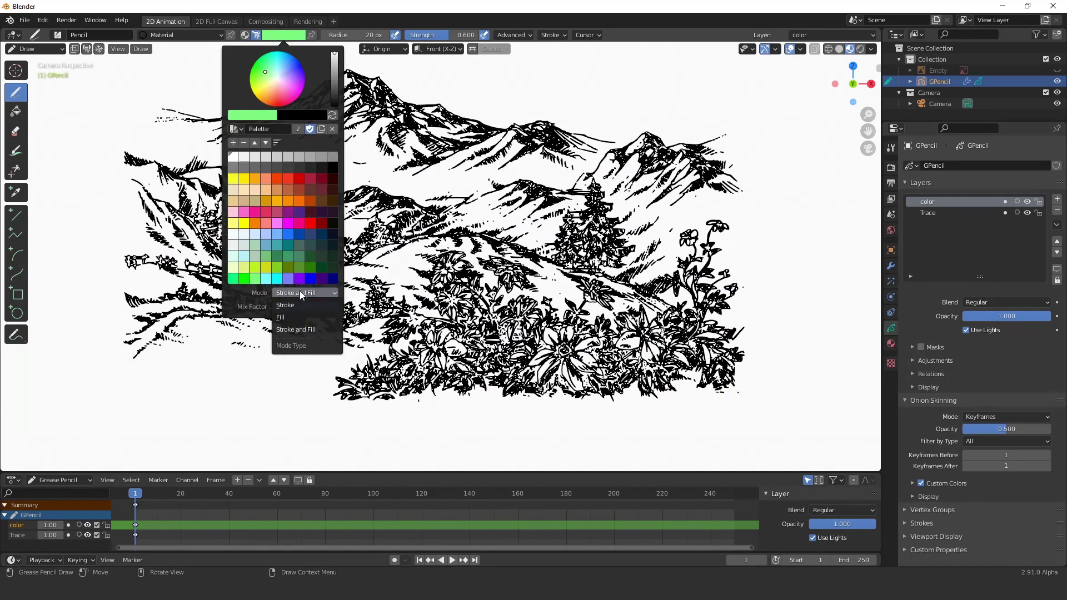
{"action": "left_click", "coordinate": [294, 306]}
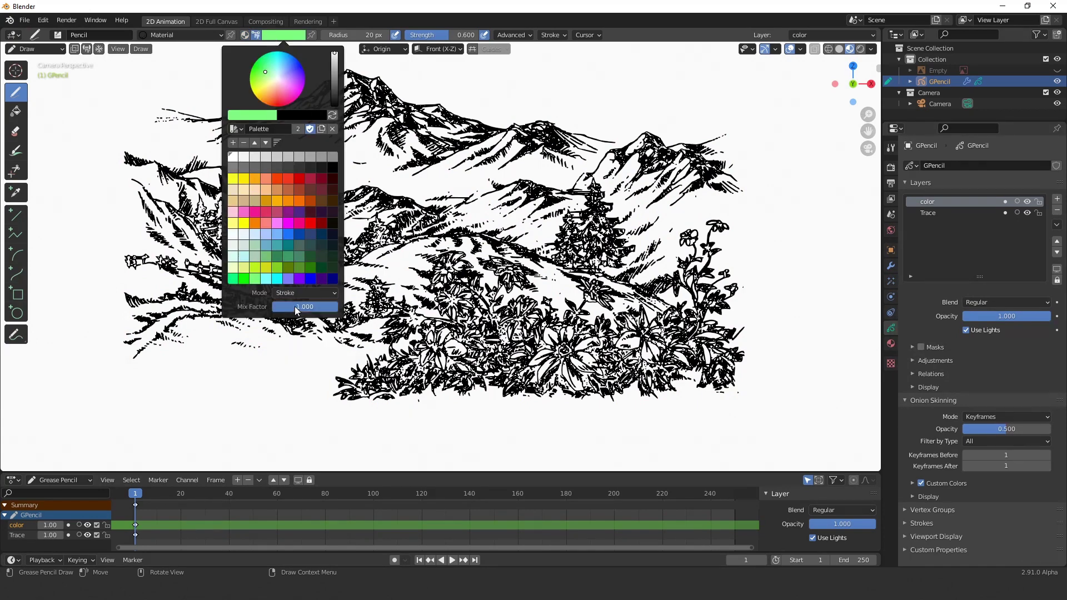
{"action": "left_click", "coordinate": [253, 181]}
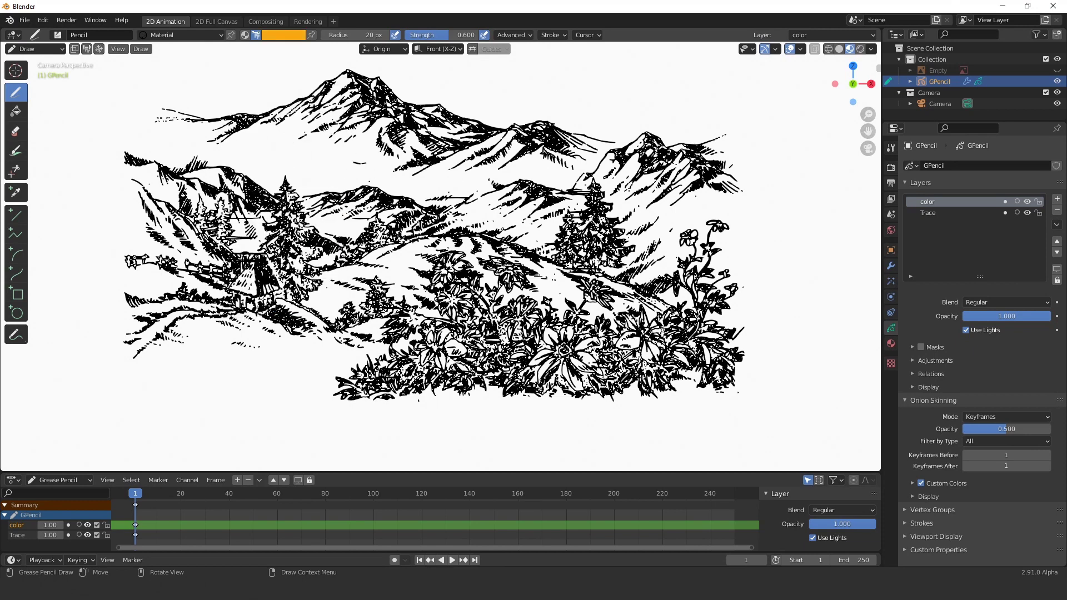
{"action": "left_click", "coordinate": [357, 35]}
{"action": "type", "text": "500"}
{"action": "key", "text": "Return"}
- Raise brush strength to 1.0, testing and undoing orange strokes along the way
{"action": "mouse_move", "coordinate": [413, 156]}
{"action": "left_mouse_down"}
{"action": "mouse_move", "coordinate": [450, 148]}
{"action": "mouse_move", "coordinate": [477, 199]}
{"action": "left_mouse_up"}
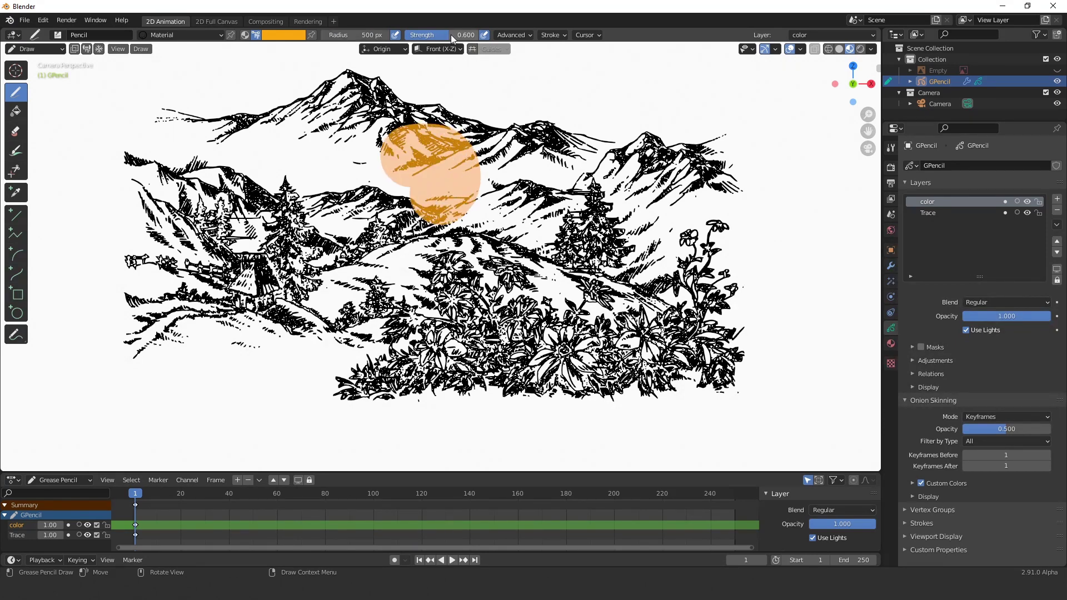
{"action": "key", "text": "ctrl+z"}
{"action": "left_click_drag", "start_coordinate": [451, 35], "coordinate": [478, 34]}
{"action": "mouse_move", "coordinate": [370, 230]}
{"action": "left_mouse_down"}
{"action": "mouse_move", "coordinate": [383, 222]}
{"action": "mouse_move", "coordinate": [433, 233]}
{"action": "left_mouse_up"}
{"action": "key", "text": "ctrl+z"}
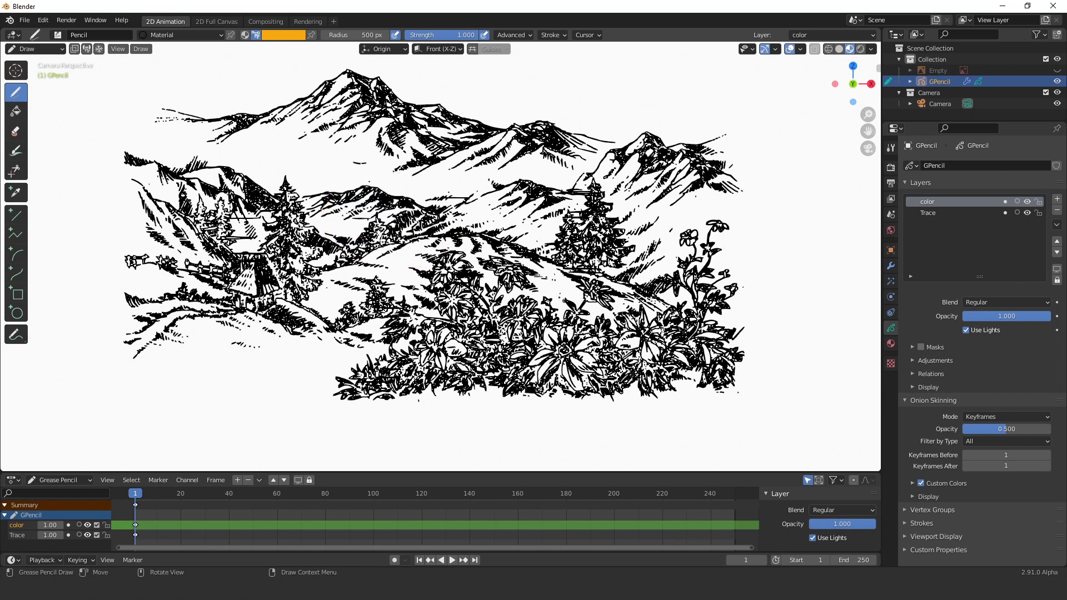
- Enable stroke Randomize with Hue randomization set to 0.2
{"action": "left_click", "coordinate": [552, 35]}
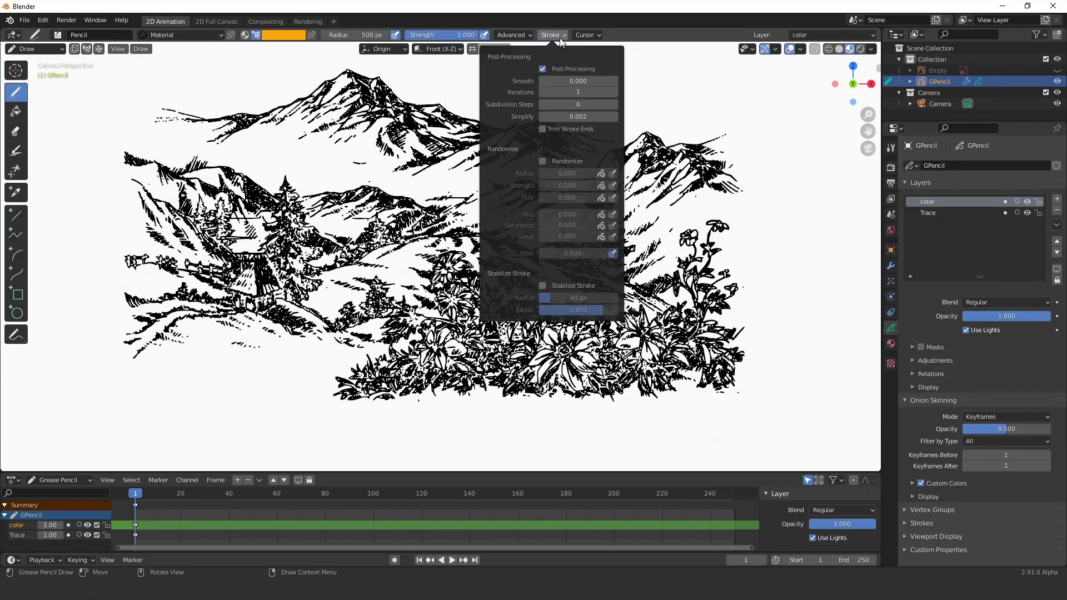
{"action": "left_click", "coordinate": [543, 161]}
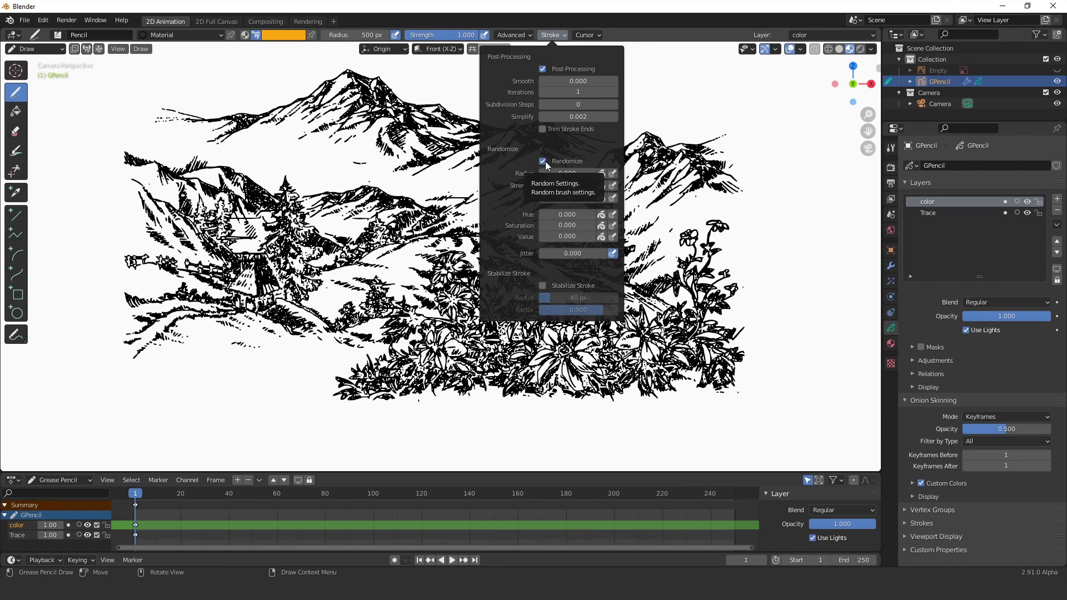
{"action": "left_click", "coordinate": [602, 215]}
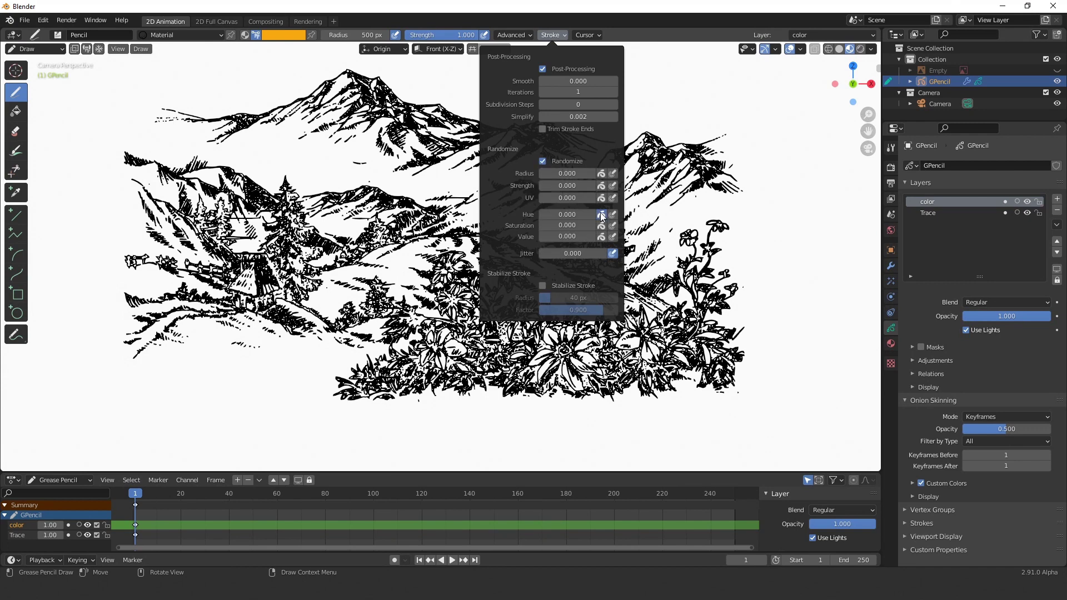
{"action": "type", "text": ".2"}
- Paint several randomly coloured test blobs, then undo them
{"action": "left_click_drag", "start_coordinate": [336, 236], "coordinate": [356, 228]}
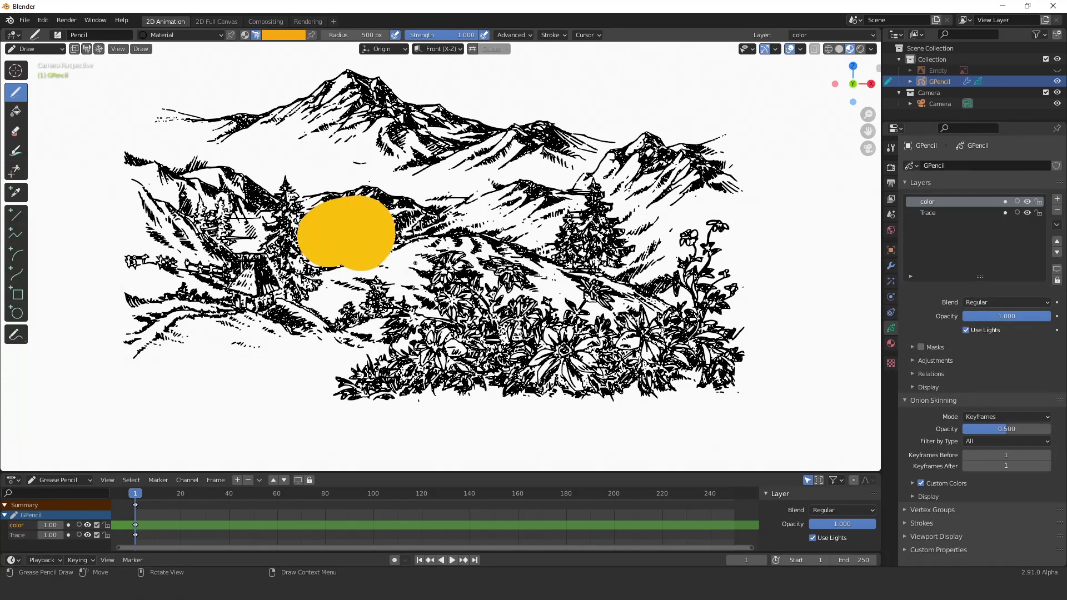
{"action": "left_click_drag", "start_coordinate": [428, 247], "coordinate": [437, 261]}
{"action": "left_click_drag", "start_coordinate": [500, 275], "coordinate": [473, 247]}
{"action": "left_click_drag", "start_coordinate": [411, 181], "coordinate": [385, 200]}
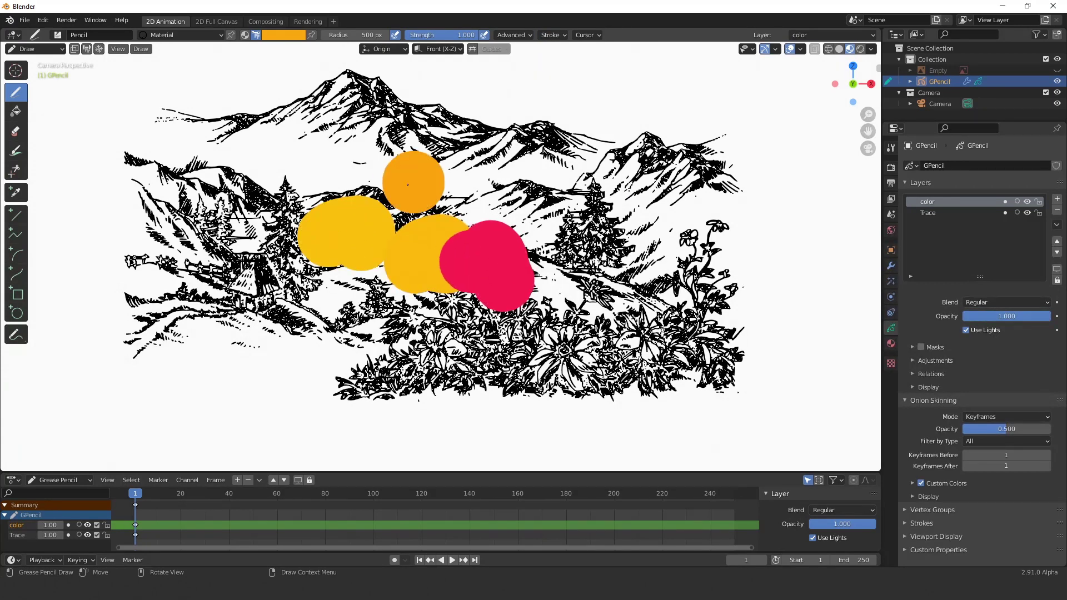
{"action": "left_click_drag", "start_coordinate": [453, 144], "coordinate": [417, 145]}
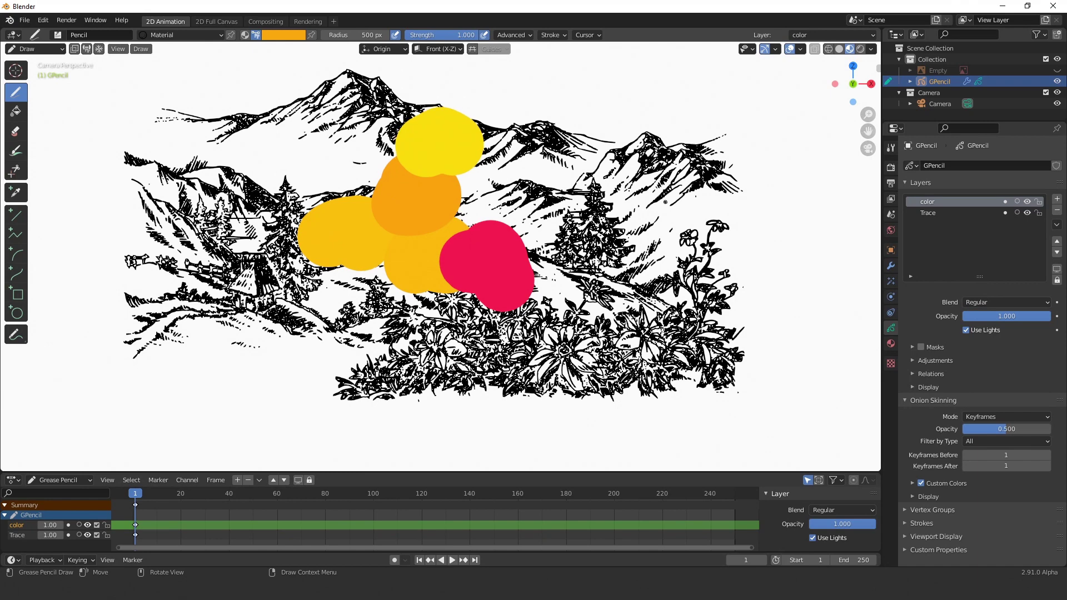
{"action": "key", "text": "ctrl+z"}
{"action": "key", "text": "ctrl+z"}
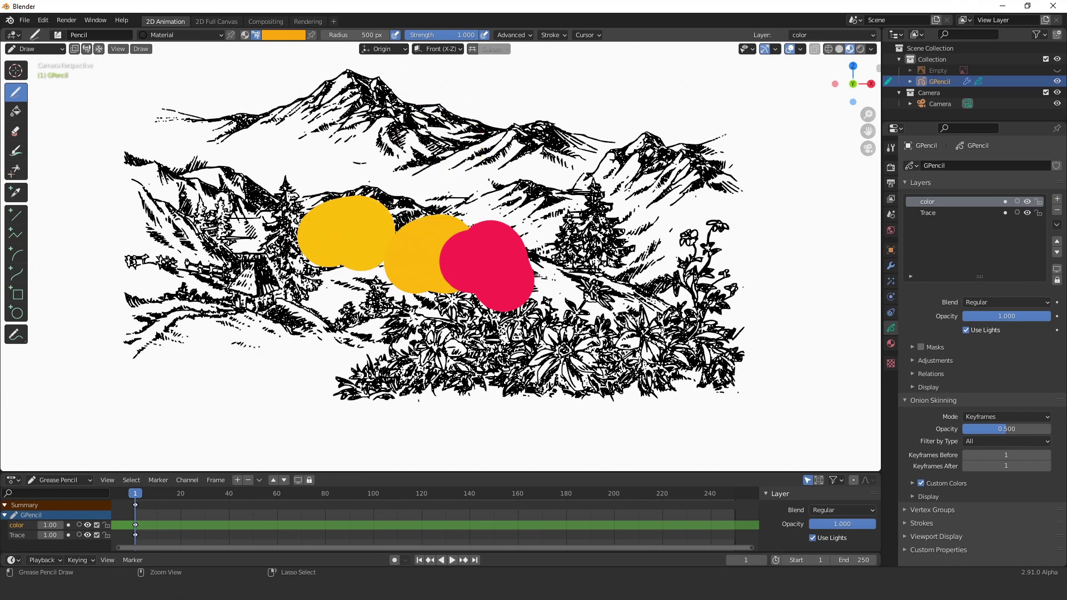
{"action": "key", "text": "ctrl+z"}
{"action": "key", "text": "ctrl+z"}
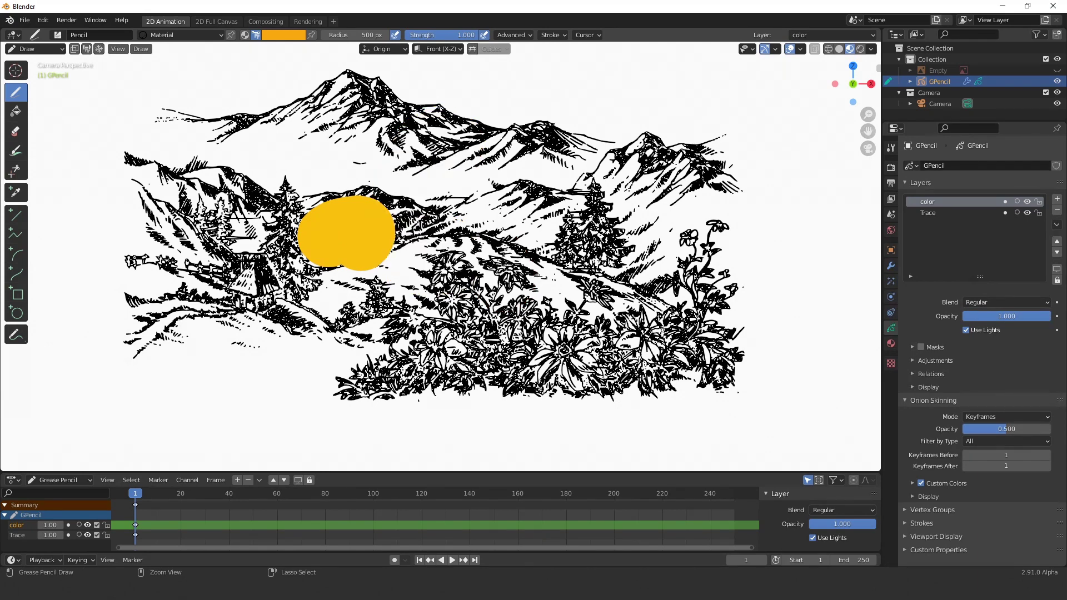
{"action": "key", "text": "ctrl+z"}
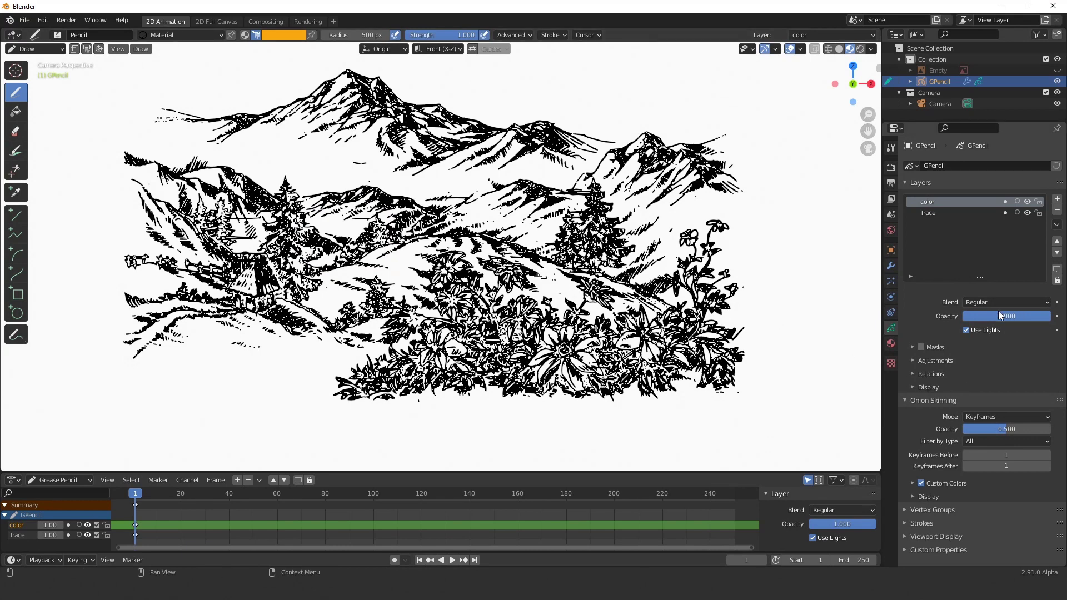
- Set the color layer to Divide blending and paint over the left mountains, village and pine
{"action": "left_click", "coordinate": [998, 303]}
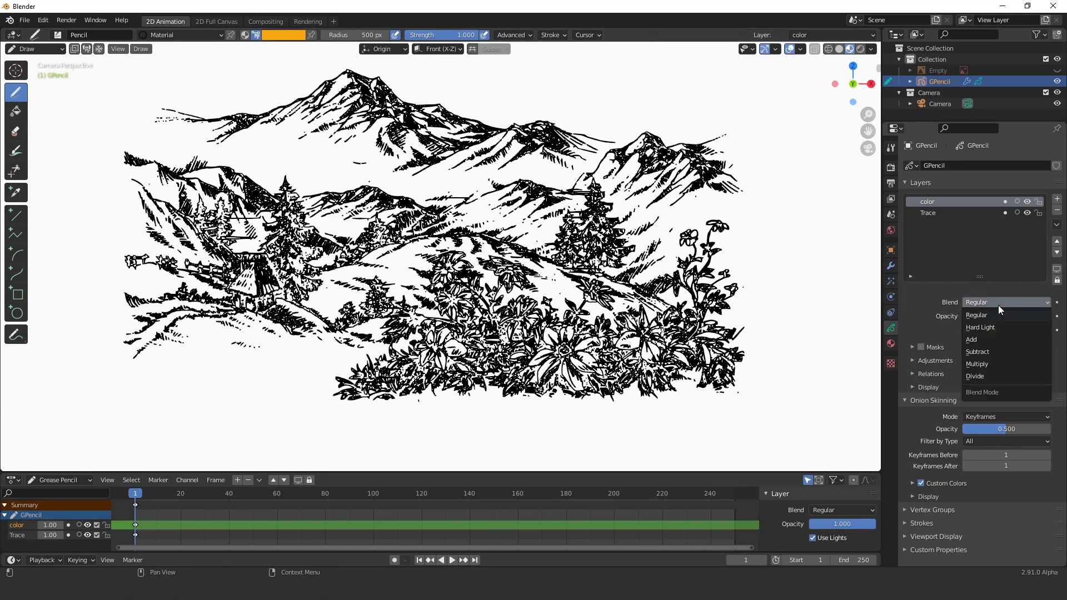
{"action": "left_click", "coordinate": [993, 377]}
{"action": "mouse_move", "coordinate": [178, 178]}
{"action": "left_mouse_down"}
{"action": "mouse_move", "coordinate": [233, 233]}
{"action": "mouse_move", "coordinate": [273, 244]}
{"action": "mouse_move", "coordinate": [189, 266]}
{"action": "left_mouse_up"}
{"action": "mouse_move", "coordinate": [284, 278]}
{"action": "left_mouse_down"}
{"action": "mouse_move", "coordinate": [305, 222]}
{"action": "mouse_move", "coordinate": [250, 297]}
{"action": "mouse_move", "coordinate": [322, 200]}
{"action": "left_mouse_up"}
{"action": "left_click_drag", "start_coordinate": [211, 314], "coordinate": [167, 266]}
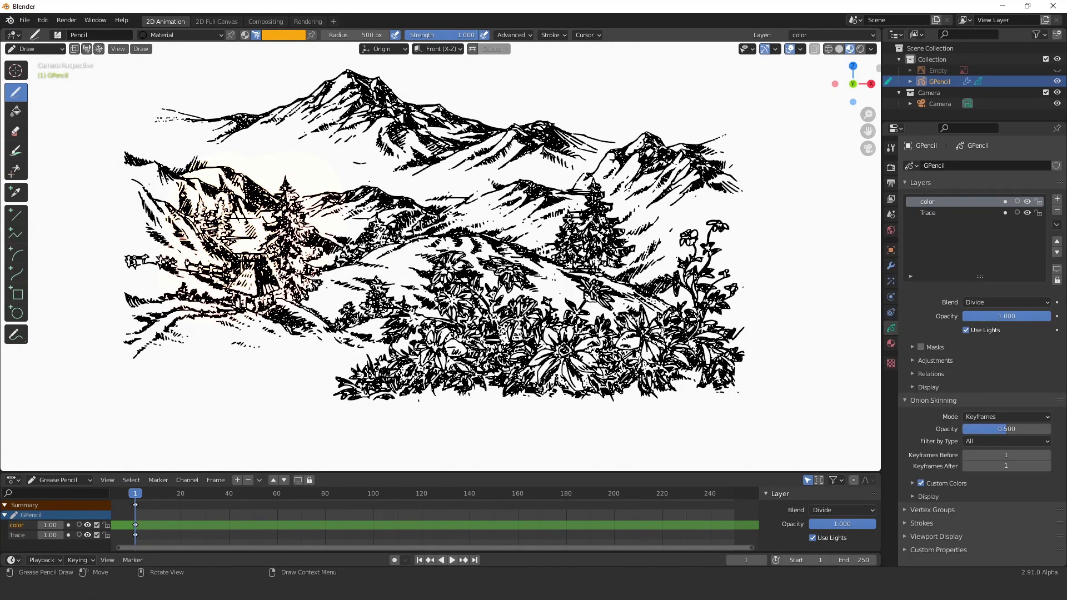
- Switch the color layer to Add blending and paint red, orange and yellow over the left hills
{"action": "left_click", "coordinate": [1006, 302]}
{"action": "left_click", "coordinate": [995, 341]}
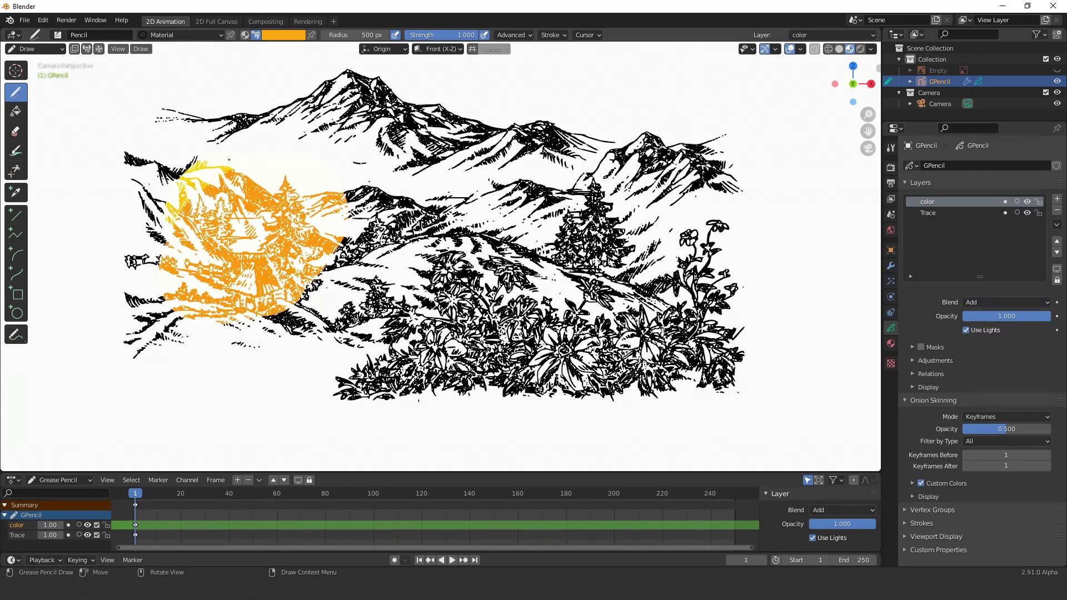
{"action": "left_click_drag", "start_coordinate": [229, 159], "coordinate": [145, 219]}
{"action": "left_click_drag", "start_coordinate": [183, 123], "coordinate": [236, 117]}
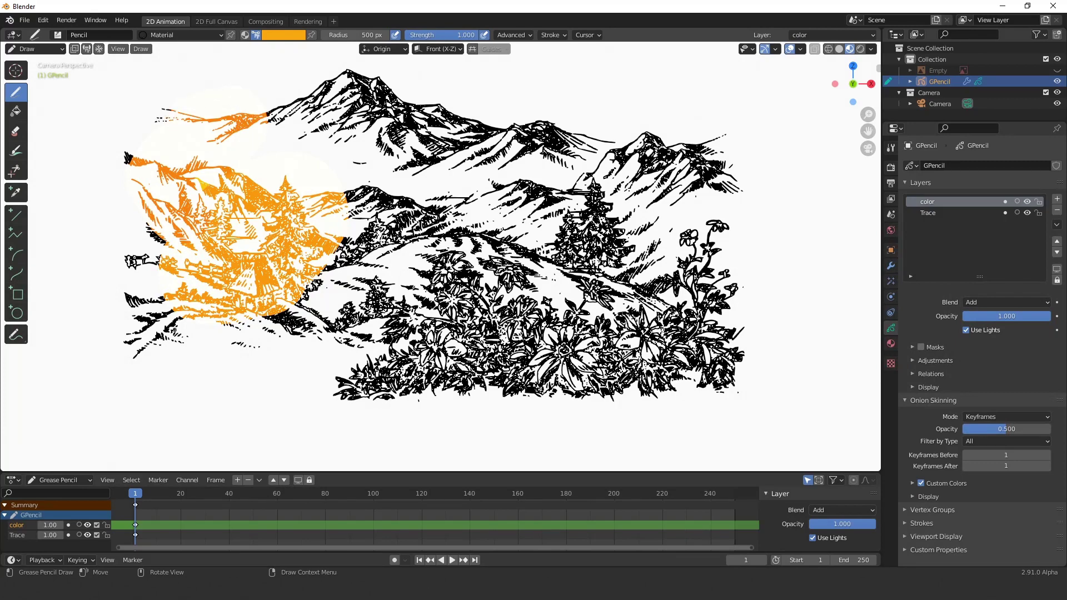
{"action": "left_click_drag", "start_coordinate": [200, 289], "coordinate": [139, 334]}
{"action": "left_click_drag", "start_coordinate": [205, 211], "coordinate": [134, 277]}
- Paint orange across the centre hills, lower foreground and flowers
{"action": "mouse_move", "coordinate": [223, 334]}
{"action": "left_mouse_down"}
{"action": "mouse_move", "coordinate": [317, 294]}
{"action": "mouse_move", "coordinate": [342, 261]}
{"action": "mouse_move", "coordinate": [344, 271]}
{"action": "left_mouse_up"}
{"action": "left_click_drag", "start_coordinate": [306, 317], "coordinate": [389, 234]}
{"action": "mouse_move", "coordinate": [334, 206]}
{"action": "left_mouse_down"}
{"action": "mouse_move", "coordinate": [403, 234]}
{"action": "mouse_move", "coordinate": [355, 384]}
{"action": "left_mouse_up"}
{"action": "left_click_drag", "start_coordinate": [417, 361], "coordinate": [357, 312]}
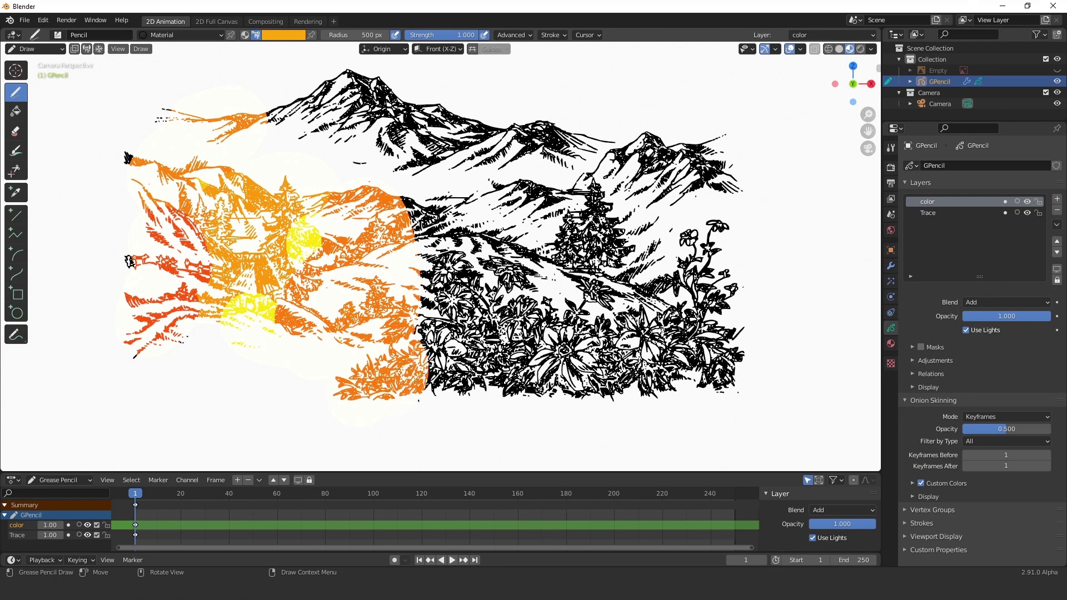
{"action": "mouse_move", "coordinate": [420, 323]}
{"action": "left_mouse_down"}
{"action": "mouse_move", "coordinate": [484, 289]}
{"action": "mouse_move", "coordinate": [600, 356]}
{"action": "mouse_move", "coordinate": [678, 345]}
{"action": "mouse_move", "coordinate": [611, 394]}
{"action": "mouse_move", "coordinate": [723, 283]}
{"action": "mouse_move", "coordinate": [656, 289]}
{"action": "mouse_move", "coordinate": [583, 250]}
{"action": "mouse_move", "coordinate": [486, 220]}
{"action": "mouse_move", "coordinate": [522, 262]}
{"action": "mouse_move", "coordinate": [578, 200]}
{"action": "mouse_move", "coordinate": [422, 212]}
{"action": "mouse_move", "coordinate": [694, 181]}
{"action": "mouse_move", "coordinate": [694, 153]}
{"action": "mouse_move", "coordinate": [600, 234]}
{"action": "mouse_move", "coordinate": [616, 186]}
{"action": "mouse_move", "coordinate": [610, 143]}
{"action": "mouse_move", "coordinate": [489, 142]}
{"action": "mouse_move", "coordinate": [450, 175]}
{"action": "mouse_move", "coordinate": [372, 95]}
{"action": "mouse_move", "coordinate": [300, 84]}
{"action": "left_mouse_up"}
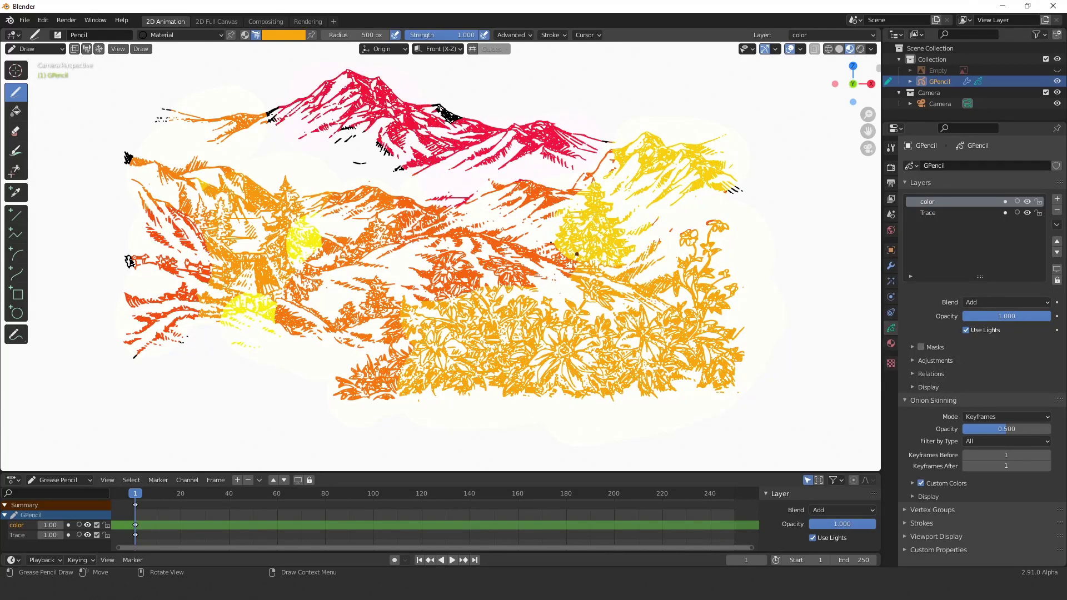
- Try the Subtract, Multiply and Divide blend modes on the color layer
{"action": "left_click", "coordinate": [978, 301]}
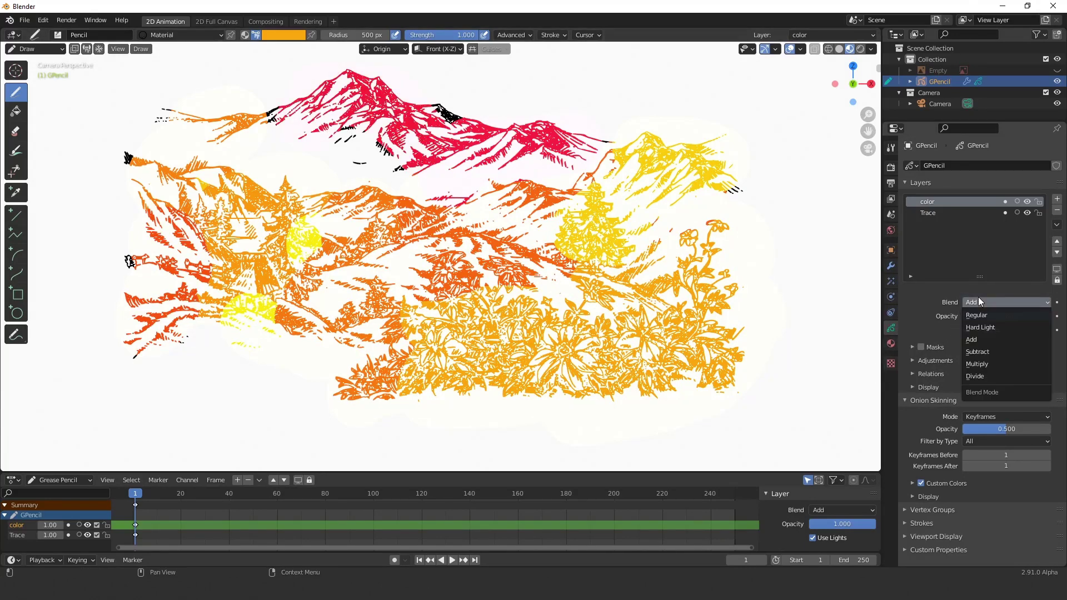
{"action": "left_click", "coordinate": [989, 351]}
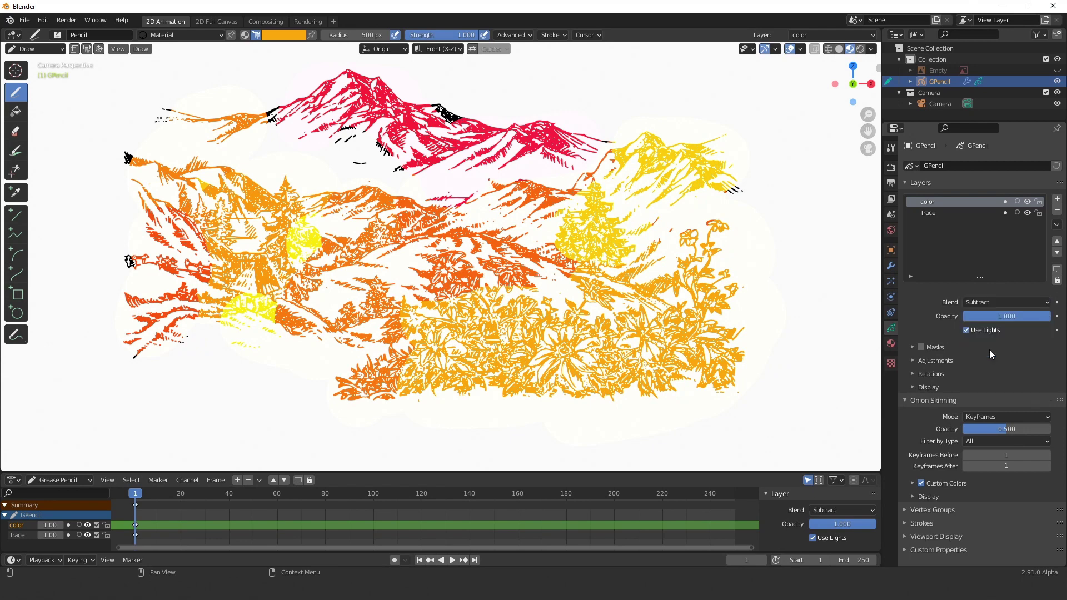
{"action": "left_click", "coordinate": [994, 301]}
{"action": "left_click", "coordinate": [996, 364]}
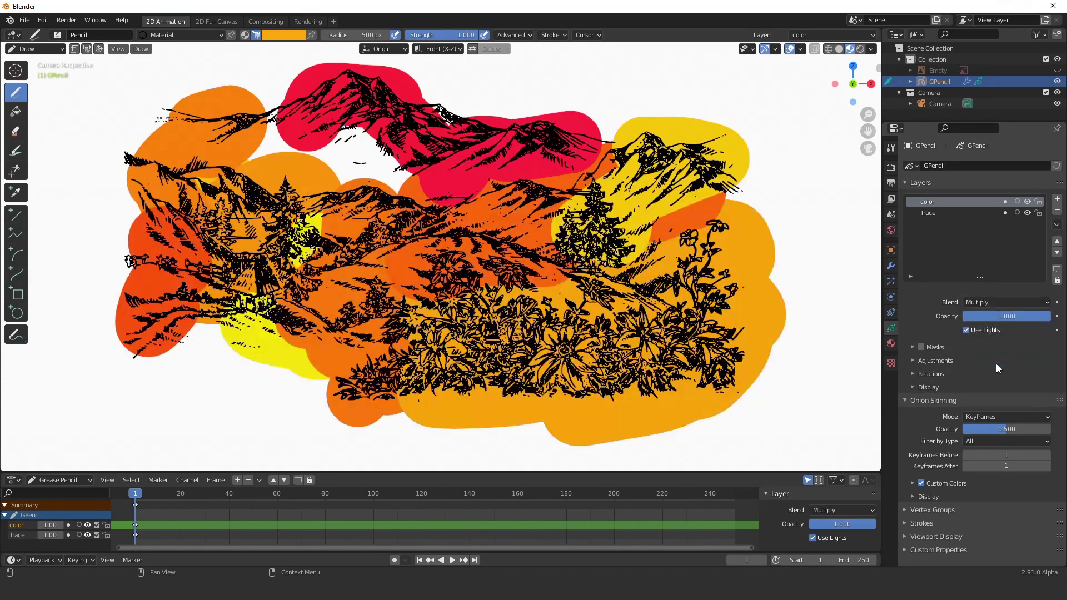
{"action": "left_click", "coordinate": [986, 301]}
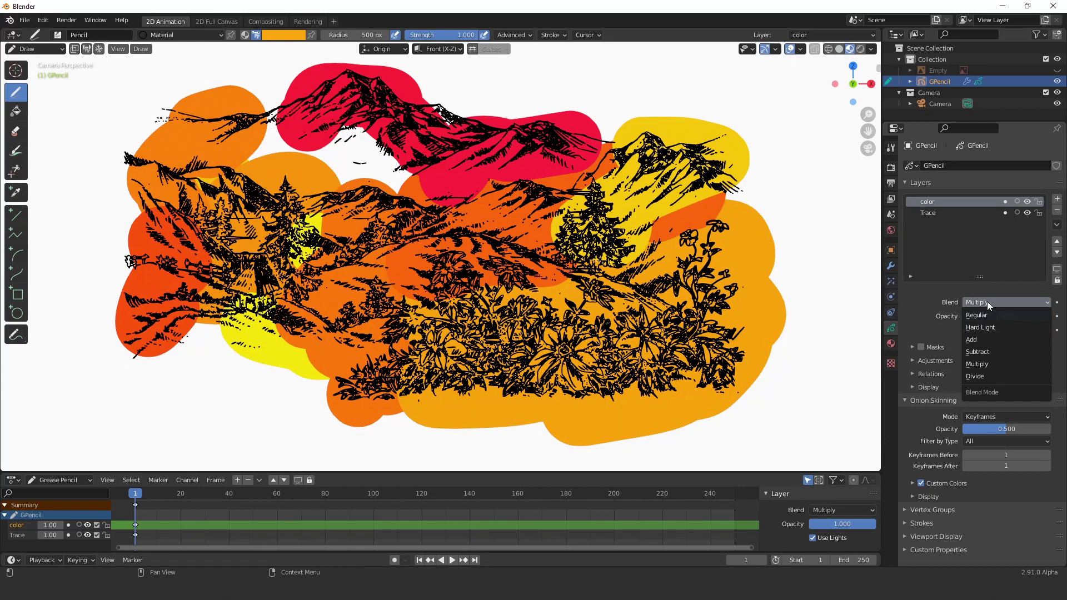
{"action": "left_click", "coordinate": [991, 375]}
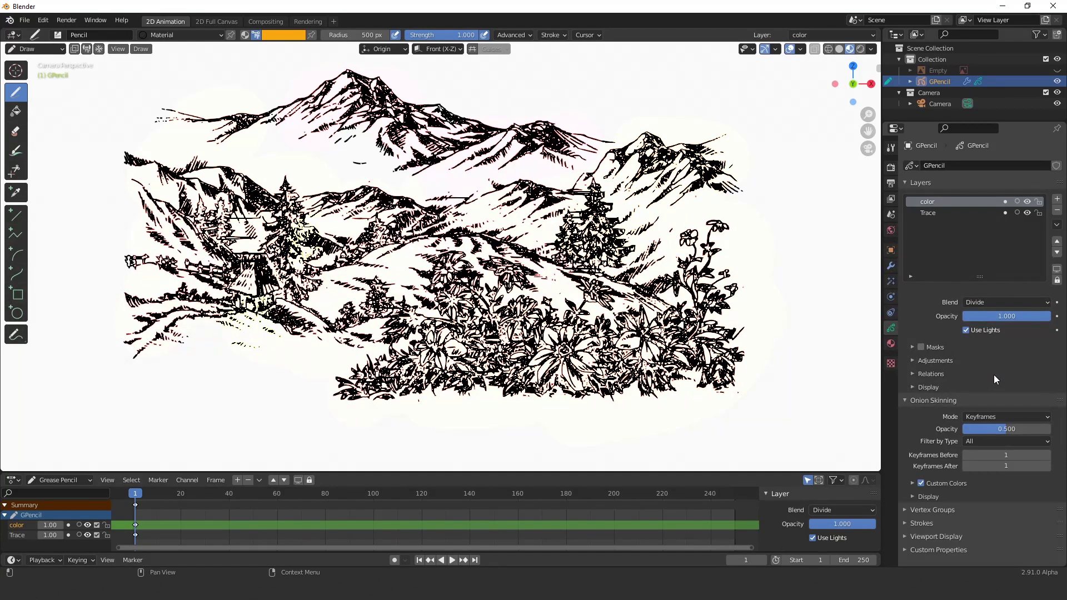
- Set the color layer blend back to Add with opacity 0.398
{"action": "left_click", "coordinate": [1002, 303]}
{"action": "left_click", "coordinate": [1002, 302]}
{"action": "left_click", "coordinate": [1002, 302]}
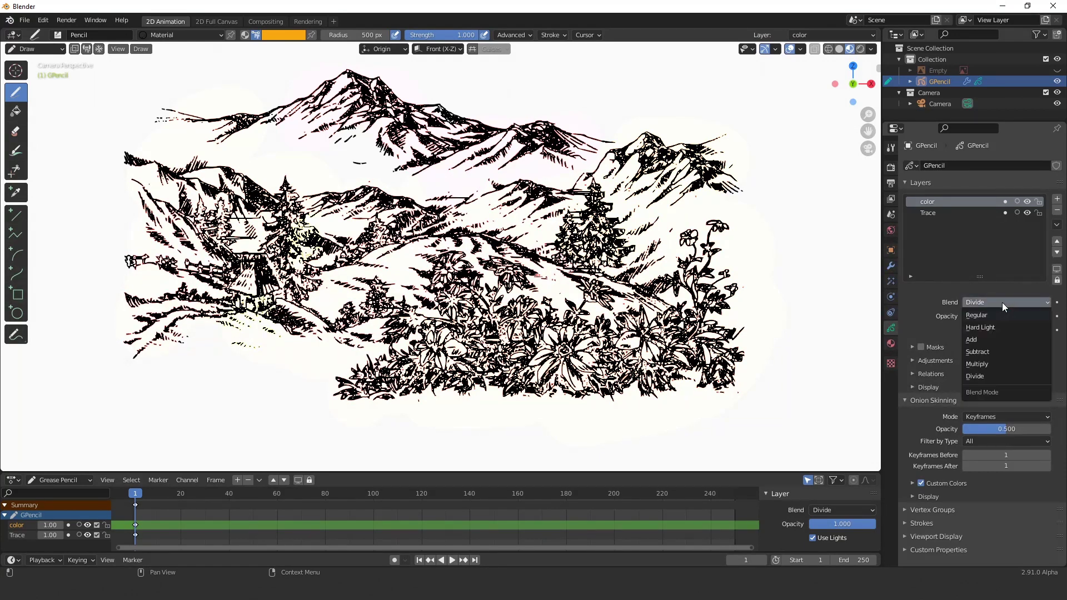
{"action": "left_click", "coordinate": [997, 336]}
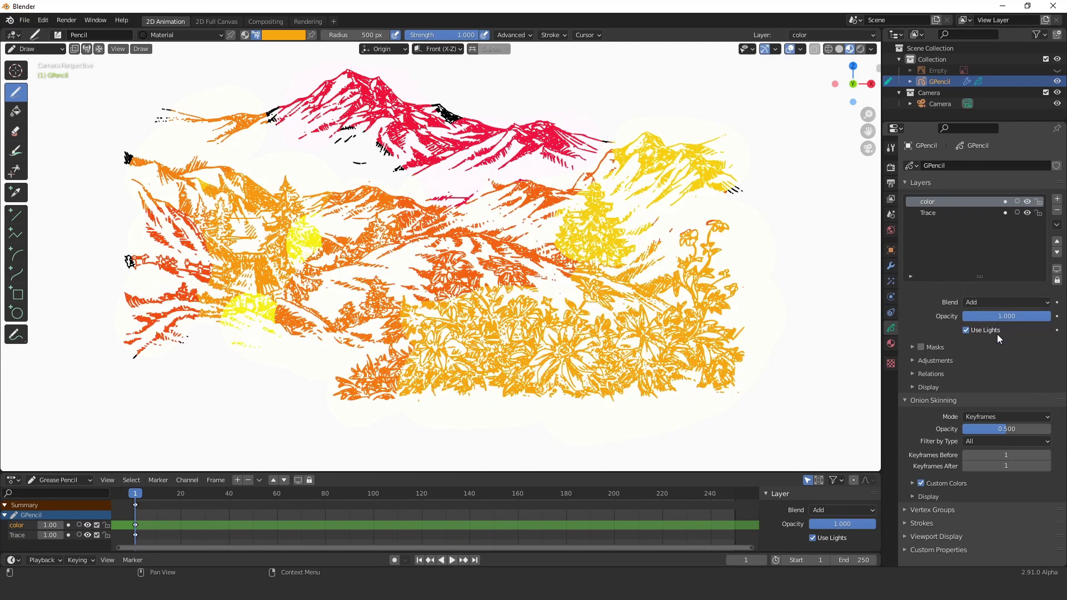
{"action": "mouse_move", "coordinate": [1007, 316]}
{"action": "left_mouse_down"}
{"action": "mouse_move", "coordinate": [959, 317]}
{"action": "mouse_move", "coordinate": [1006, 316]}
{"action": "mouse_move", "coordinate": [997, 316]}
{"action": "left_mouse_up"}
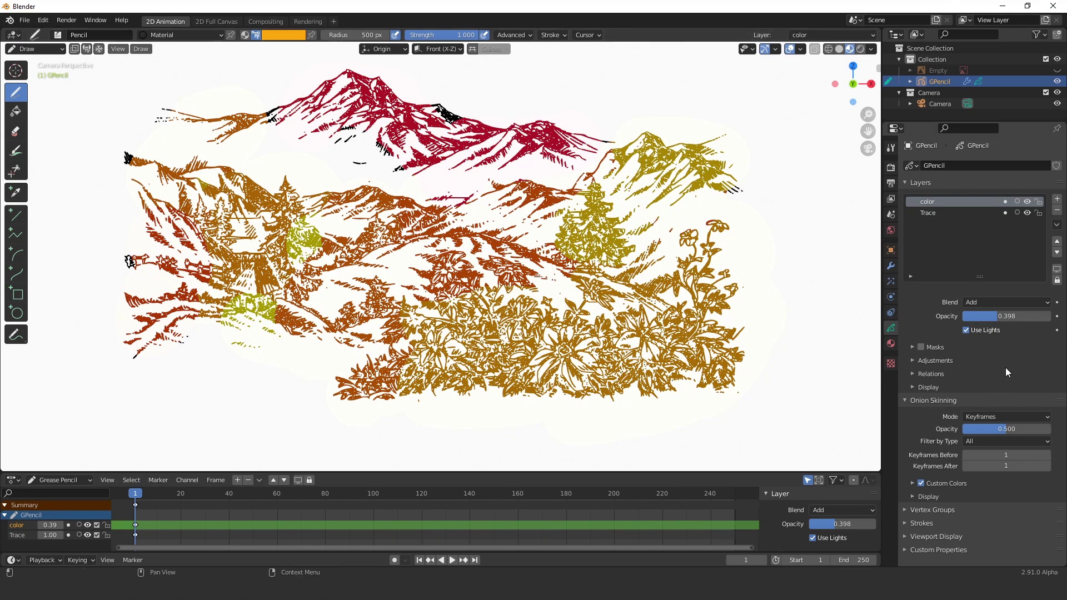
- Set the Smooth modifier to Repeat 8 and Factor 0.641
{"action": "left_click", "coordinate": [890, 271]}
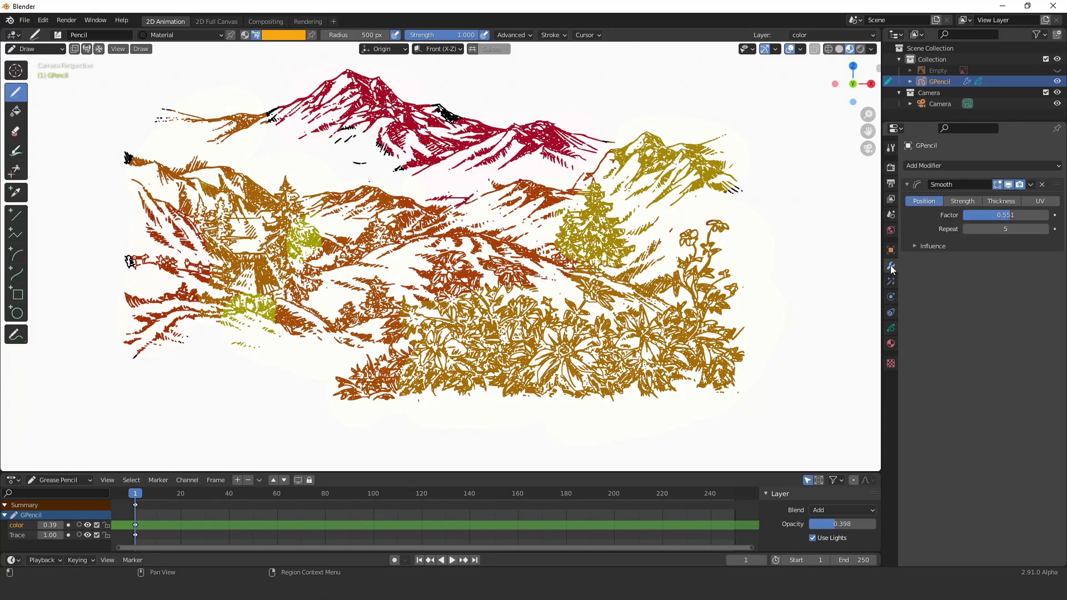
{"action": "left_click", "coordinate": [1046, 229]}
{"action": "left_click", "coordinate": [1045, 229]}
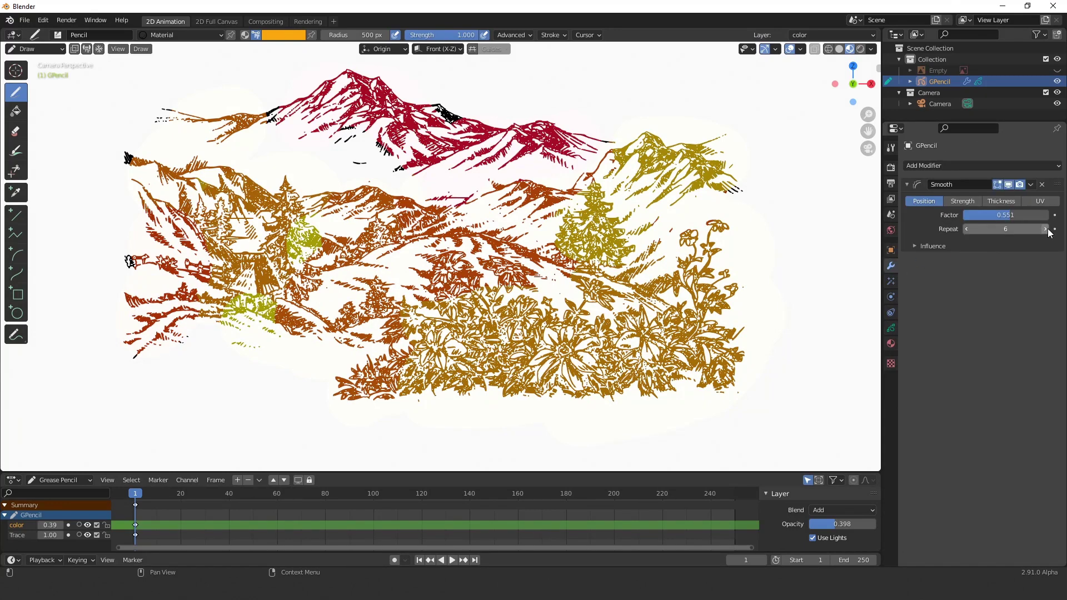
{"action": "left_click", "coordinate": [1046, 229]}
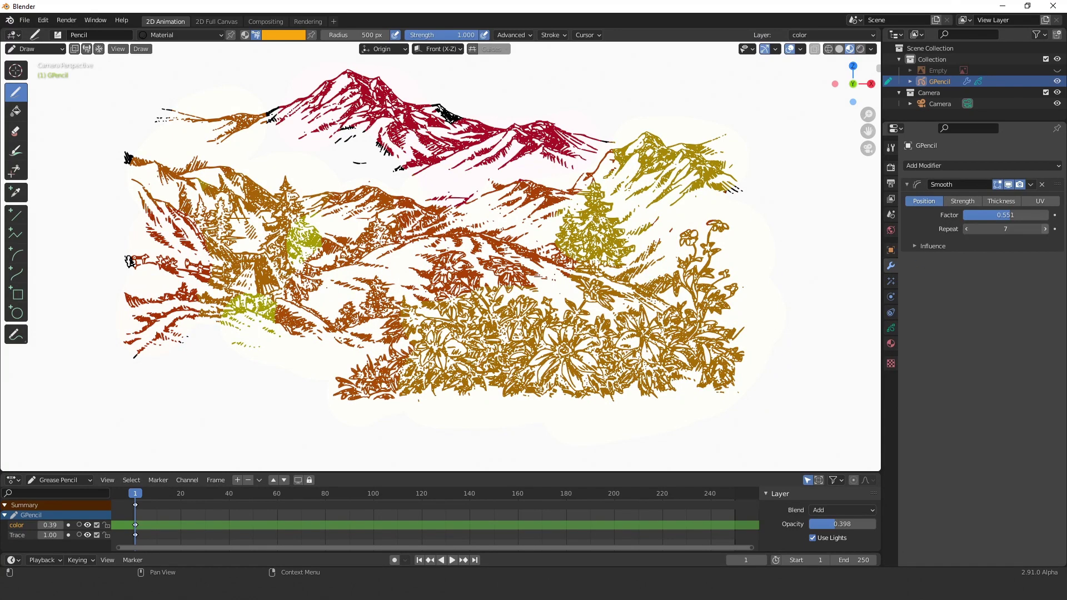
{"action": "left_click_drag", "start_coordinate": [1010, 215], "coordinate": [1020, 215]}
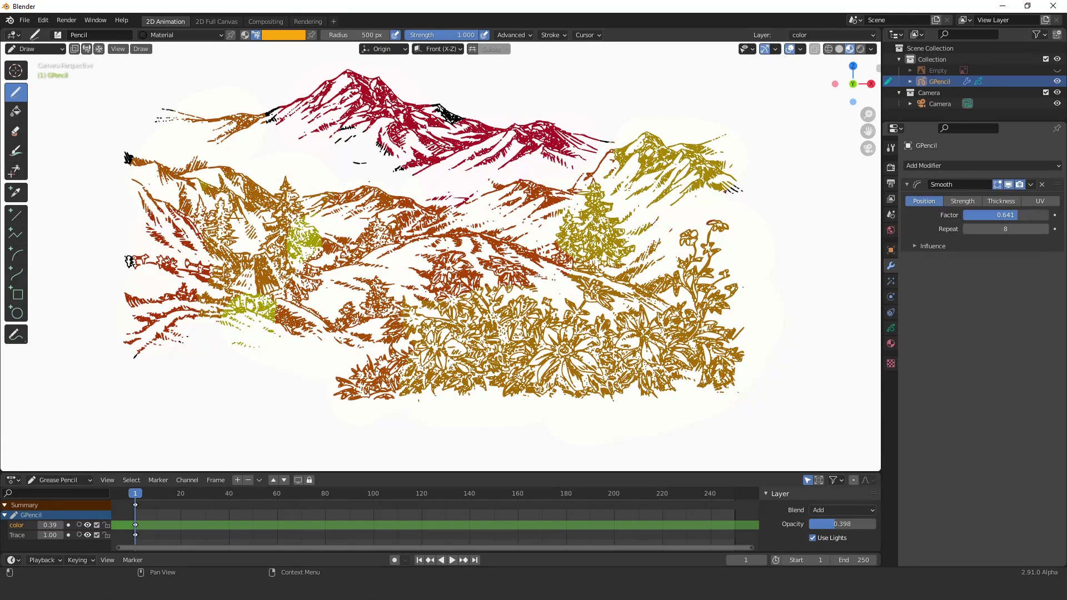
{"action": "left_click", "coordinate": [1005, 165]}
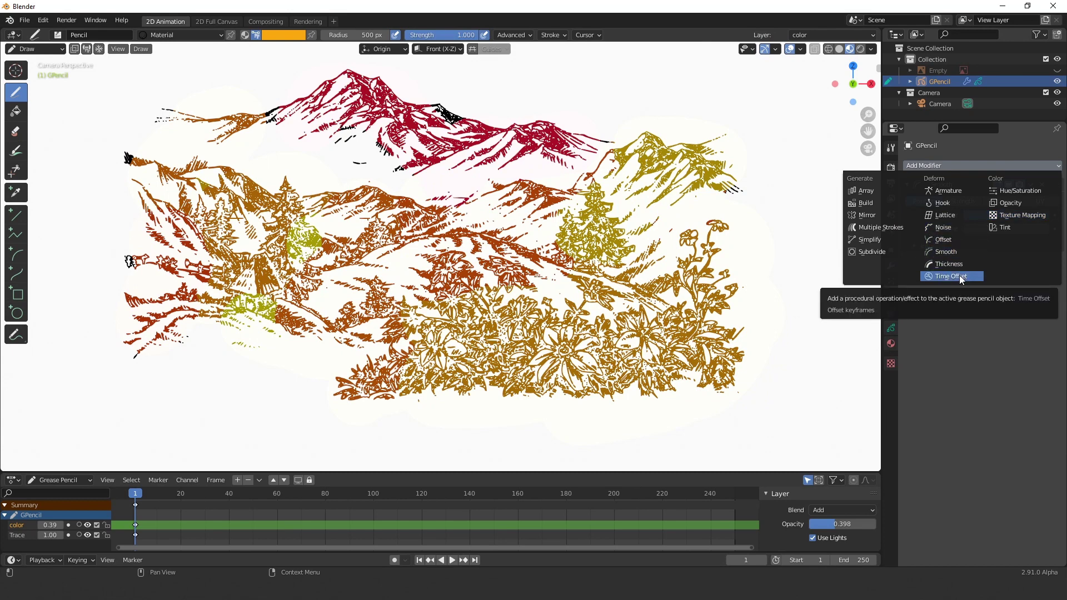
- Add an Opacity modifier at factor 1.00 and enable its Influence Custom Curve
{"action": "left_click", "coordinate": [1005, 202]}
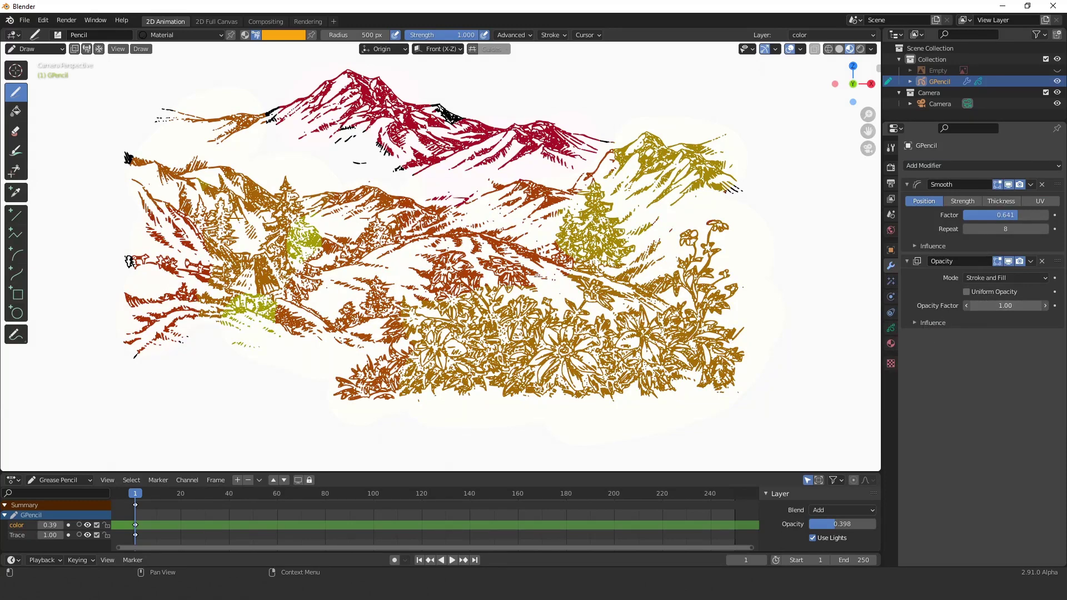
{"action": "mouse_move", "coordinate": [1005, 305]}
{"action": "left_mouse_down"}
{"action": "mouse_move", "coordinate": [944, 305]}
{"action": "mouse_move", "coordinate": [1005, 306]}
{"action": "left_mouse_up"}
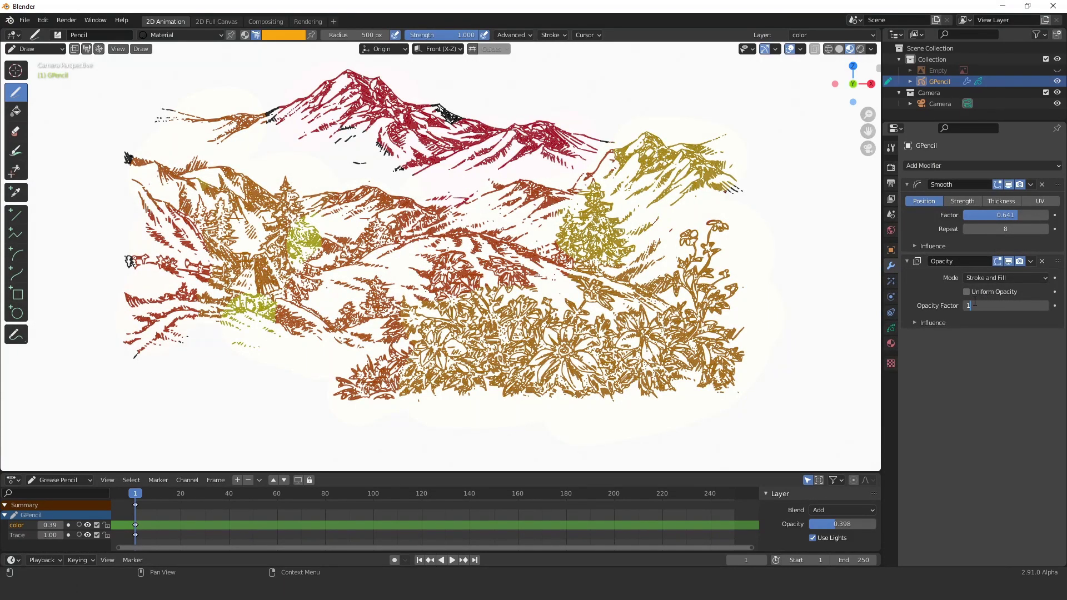
{"action": "left_click_drag", "start_coordinate": [1005, 305], "coordinate": [906, 312]}
{"action": "left_click", "coordinate": [919, 322]}
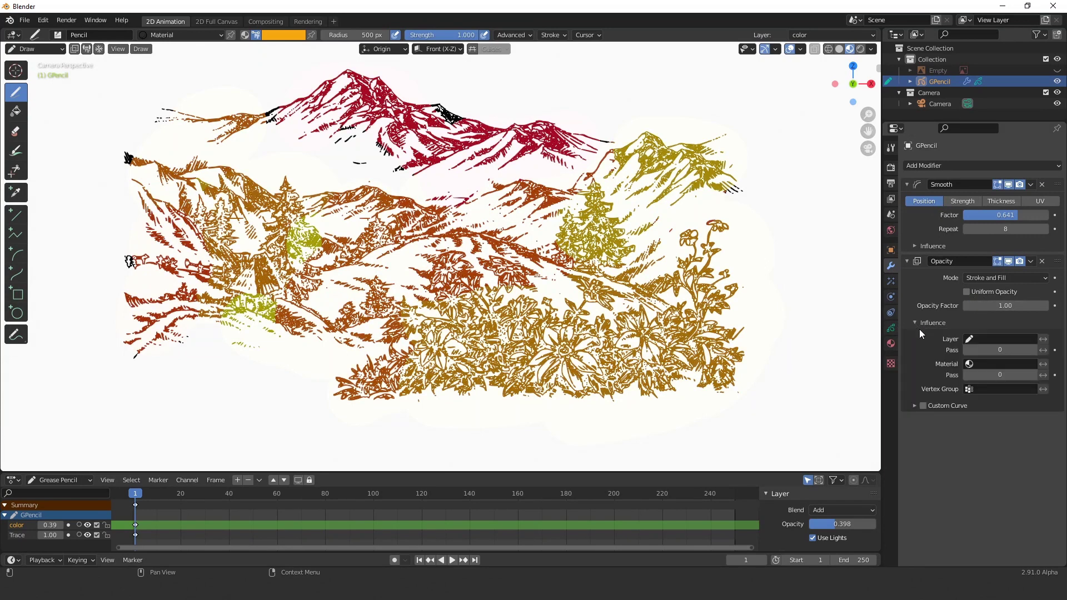
{"action": "left_click", "coordinate": [918, 404]}
- Bend the Opacity custom curve upward and set the Opacity Factor to 1.05
{"action": "left_click", "coordinate": [922, 406]}
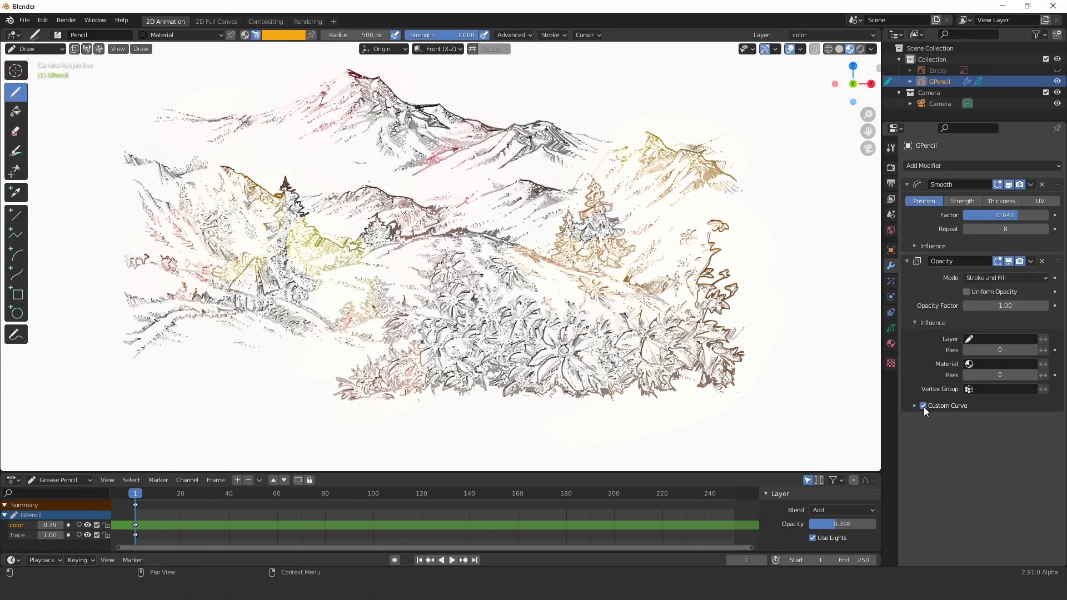
{"action": "mouse_move", "coordinate": [985, 474]}
{"action": "left_mouse_down"}
{"action": "mouse_move", "coordinate": [956, 444]}
{"action": "mouse_move", "coordinate": [921, 451]}
{"action": "mouse_move", "coordinate": [932, 472]}
{"action": "mouse_move", "coordinate": [918, 452]}
{"action": "left_mouse_up"}
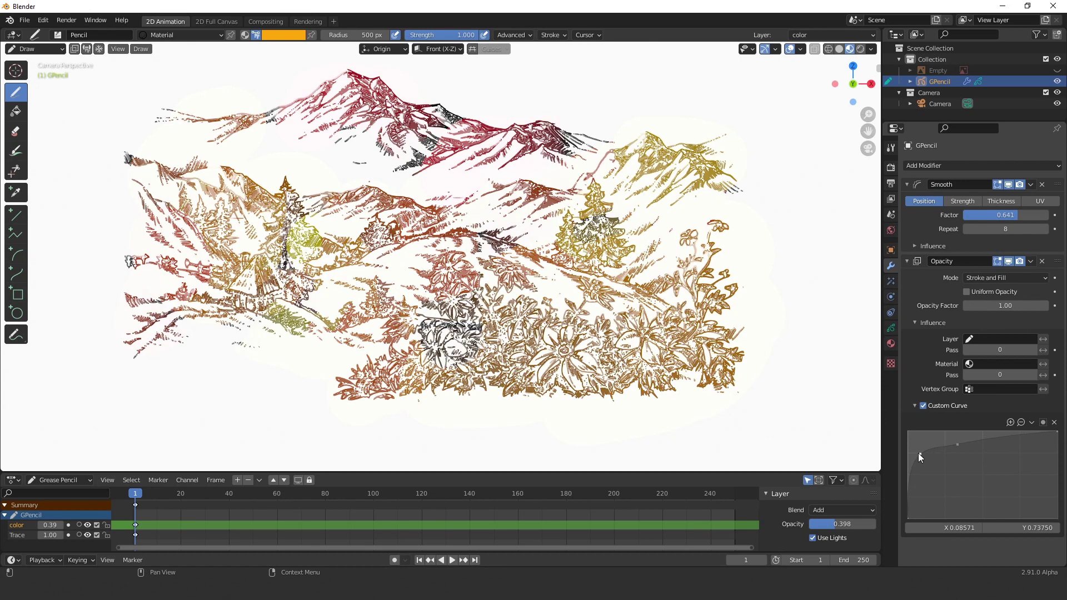
{"action": "mouse_move", "coordinate": [992, 445]}
{"action": "left_mouse_down"}
{"action": "mouse_move", "coordinate": [997, 433]}
{"action": "mouse_move", "coordinate": [945, 438]}
{"action": "left_mouse_up"}
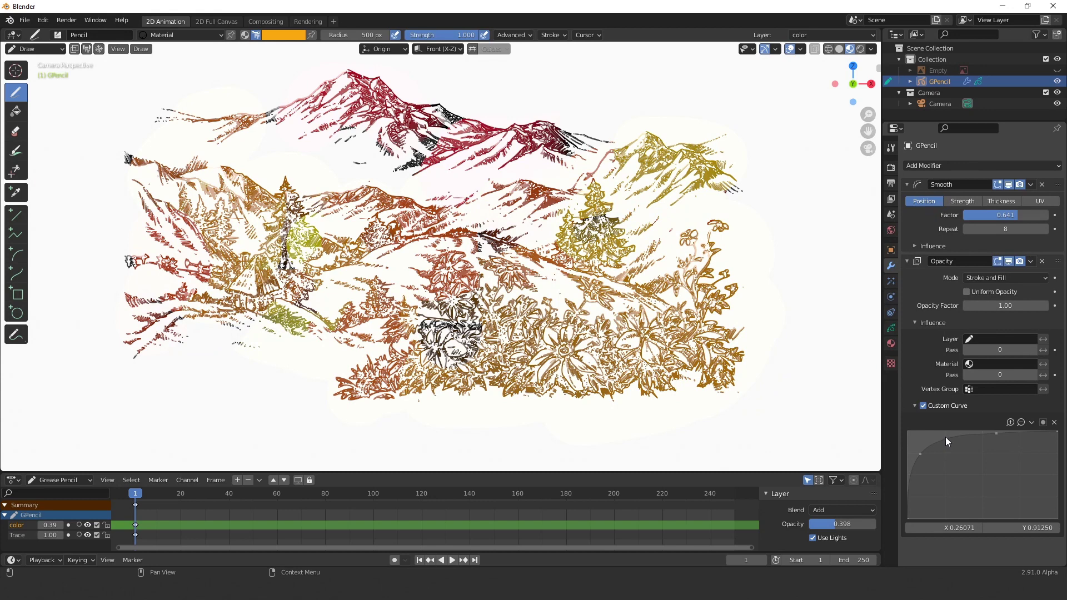
{"action": "left_click_drag", "start_coordinate": [1006, 306], "coordinate": [1012, 306]}
{"action": "scroll", "coordinate": [440, 245], "scroll_direction": "up", "scroll_amount": 1}
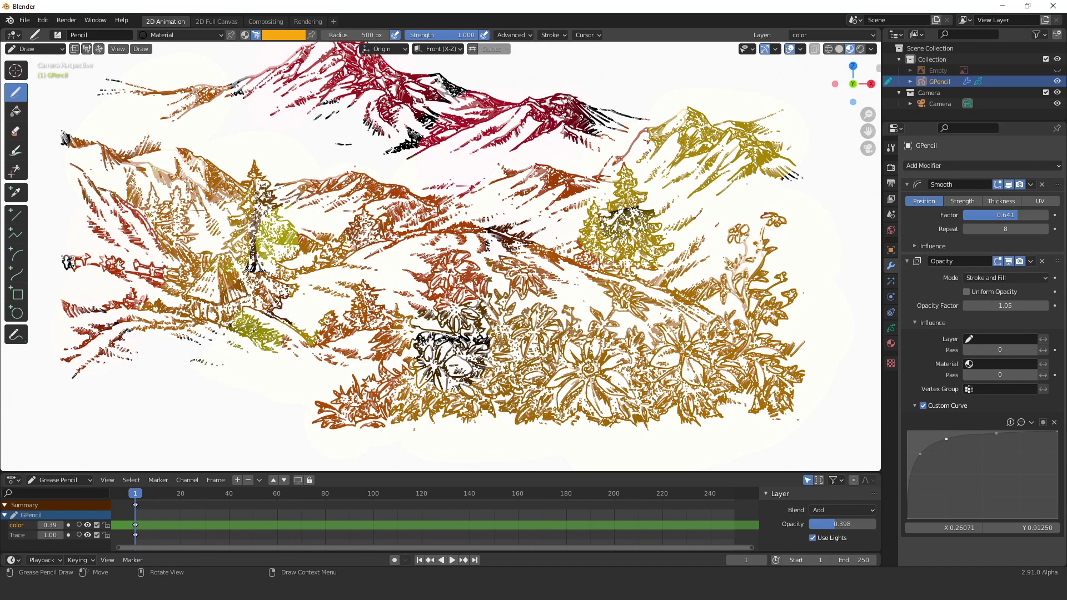
{"action": "left_click", "coordinate": [891, 329]}
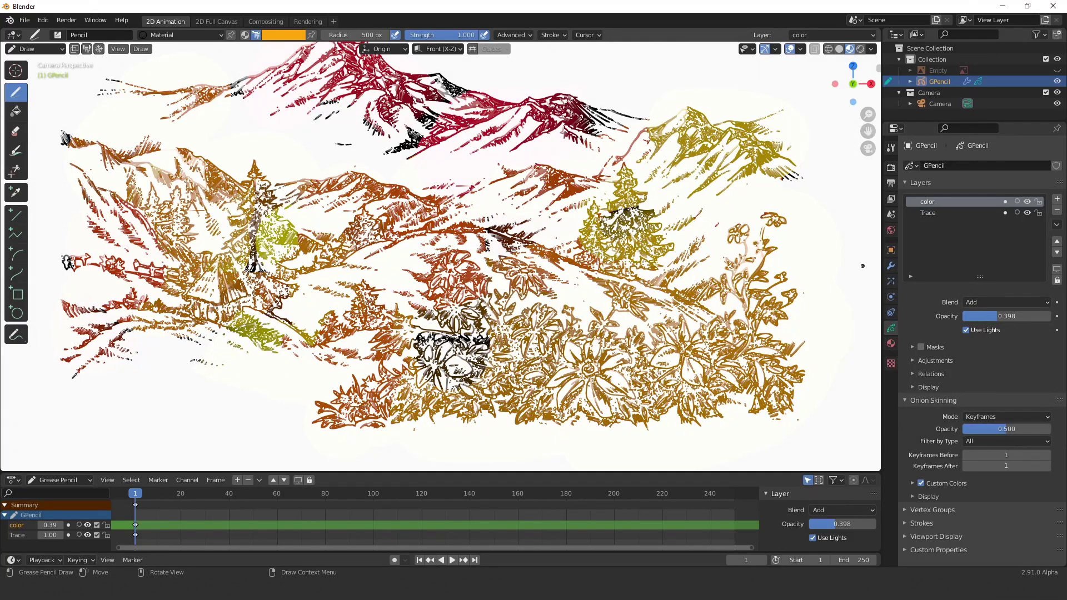
- Test yellow-green and magenta paint on the pine trees, undoing each stroke
{"action": "left_click_drag", "start_coordinate": [606, 177], "coordinate": [650, 244]}
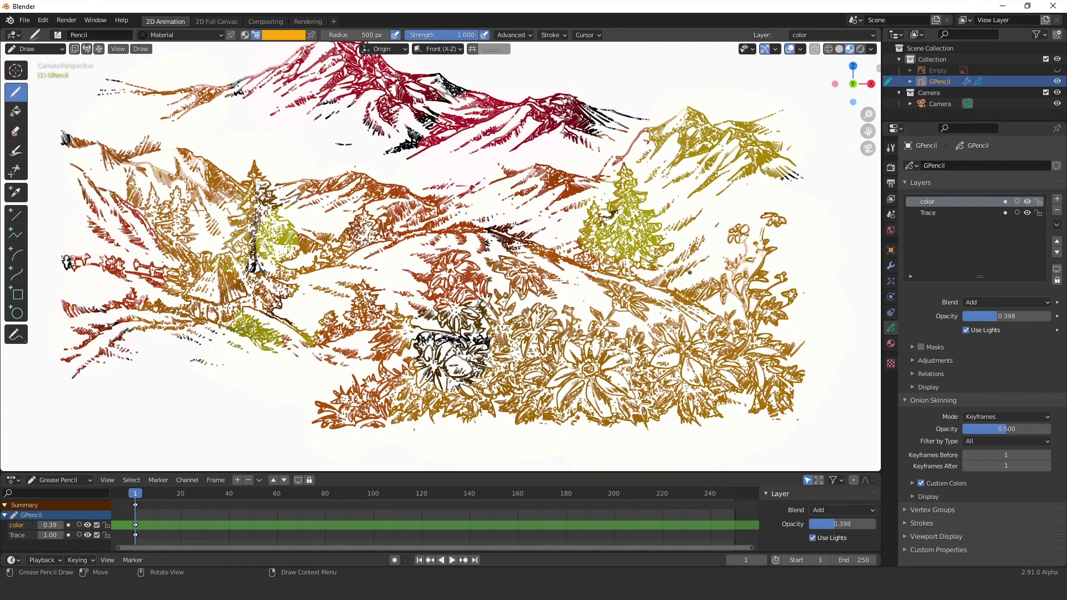
{"action": "key", "text": "ctrl+z"}
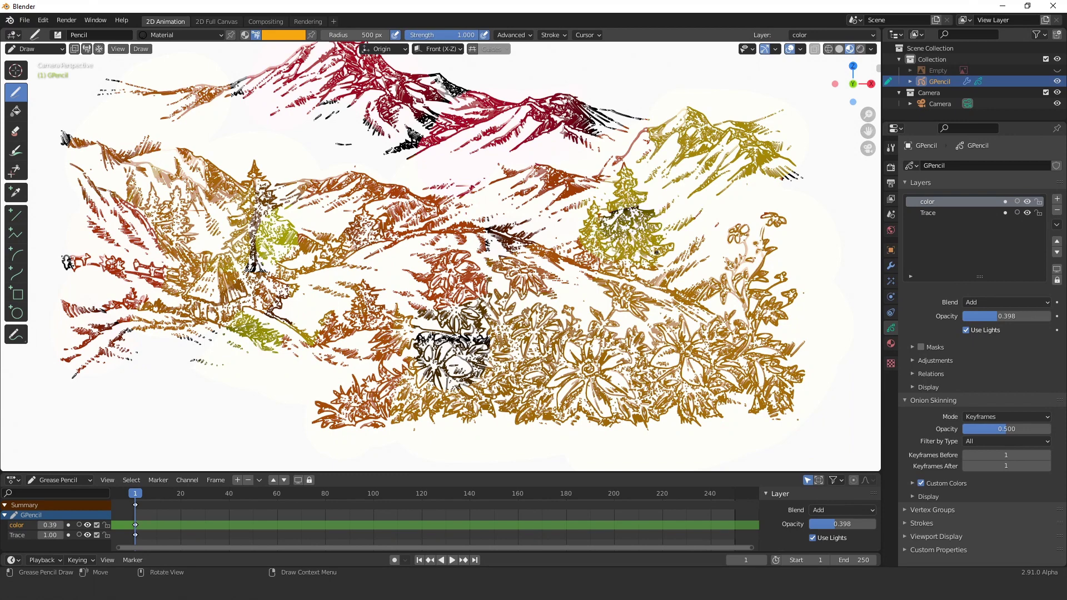
{"action": "scroll", "coordinate": [553, 315], "scroll_direction": "down", "scroll_amount": 1}
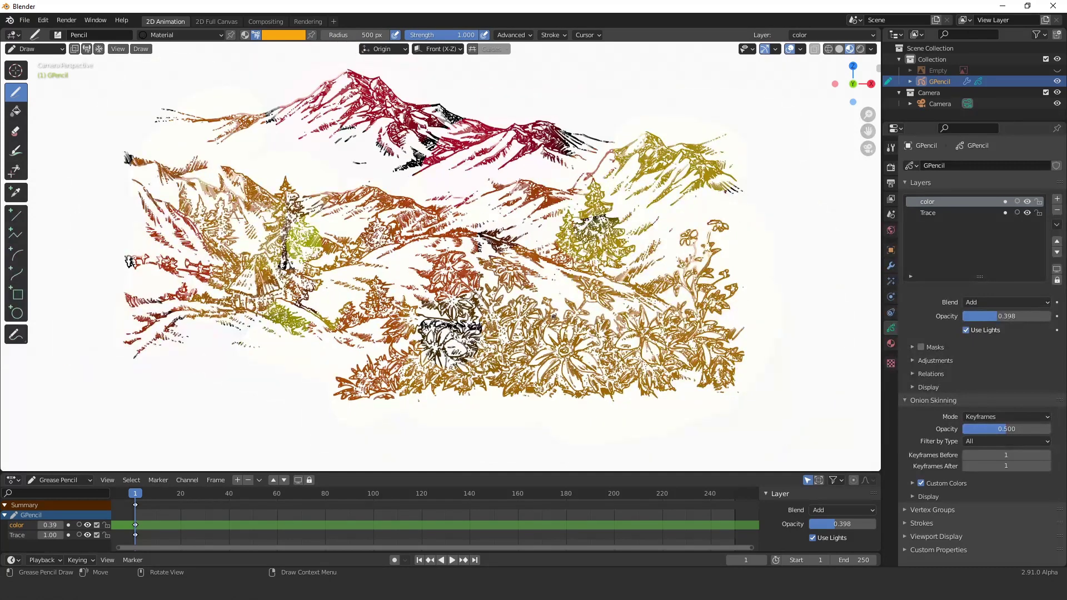
{"action": "left_click_drag", "start_coordinate": [232, 244], "coordinate": [330, 277]}
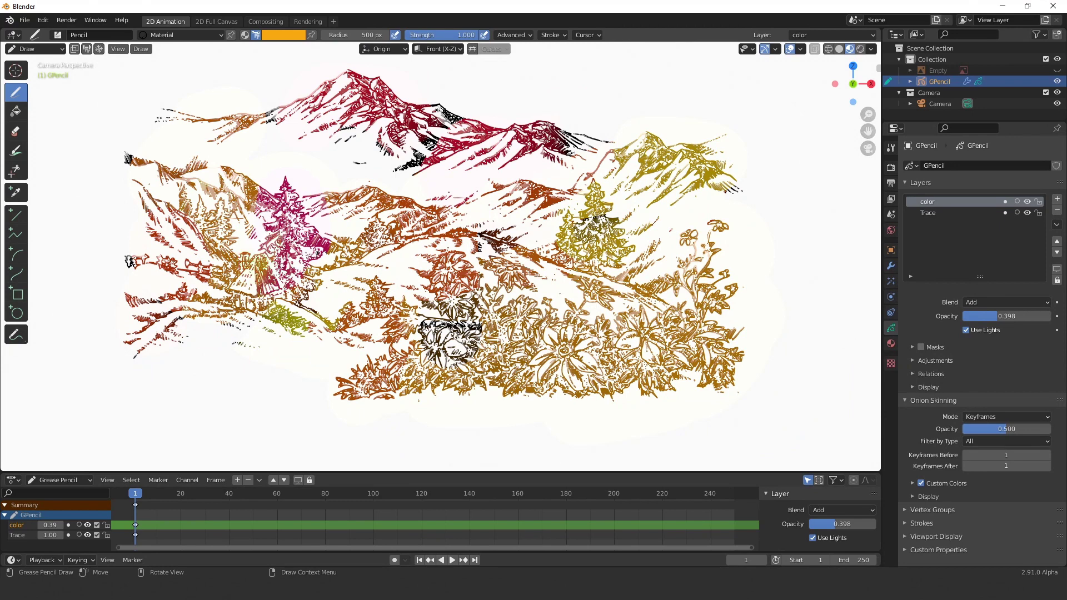
{"action": "key", "text": "ctrl+z"}
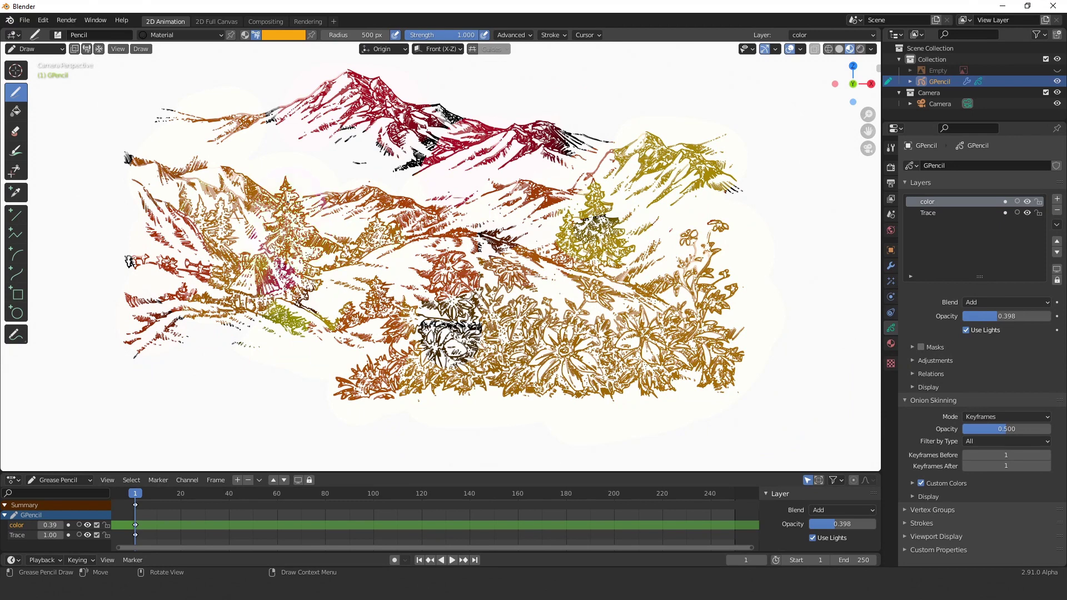
- Undo the red and crimson paint on the hills, flowers and mountain peaks
{"action": "key", "text": "ctrl+z"}
{"action": "key", "text": "ctrl+z"}
{"action": "key", "text": "ctrl+z"}
{"action": "key", "text": "ctrl+z"}
{"action": "key", "text": "ctrl+z"}
{"action": "key", "text": "ctrl+z"}
{"action": "key", "text": "ctrl+z"}
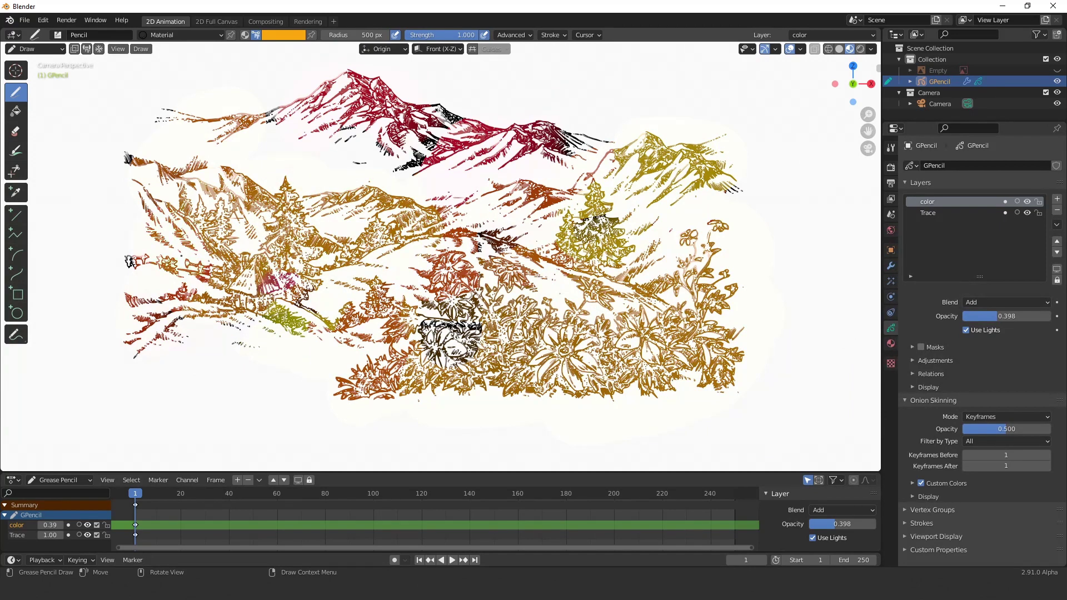
{"action": "key", "text": "ctrl+z"}
{"action": "key", "text": "ctrl+z"}
{"action": "key", "text": "ctrl+z"}
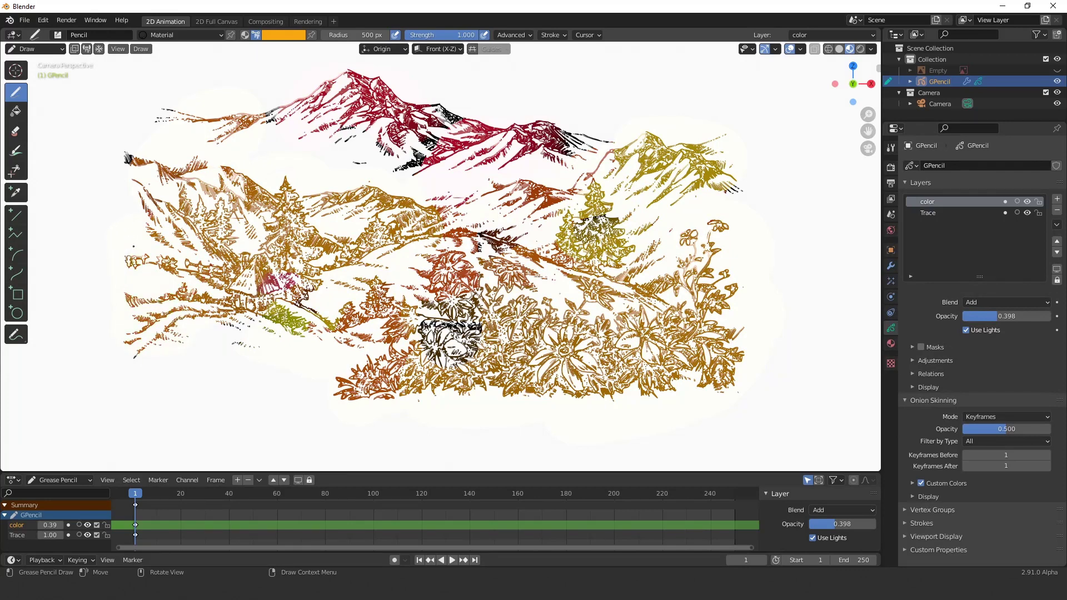
{"action": "key", "text": "ctrl+z"}
{"action": "key", "text": "ctrl+z"}
{"action": "key", "text": "ctrl+z"}
{"action": "key", "text": "ctrl+z"}
{"action": "key", "text": "ctrl+z"}
{"action": "key", "text": "ctrl+z"}
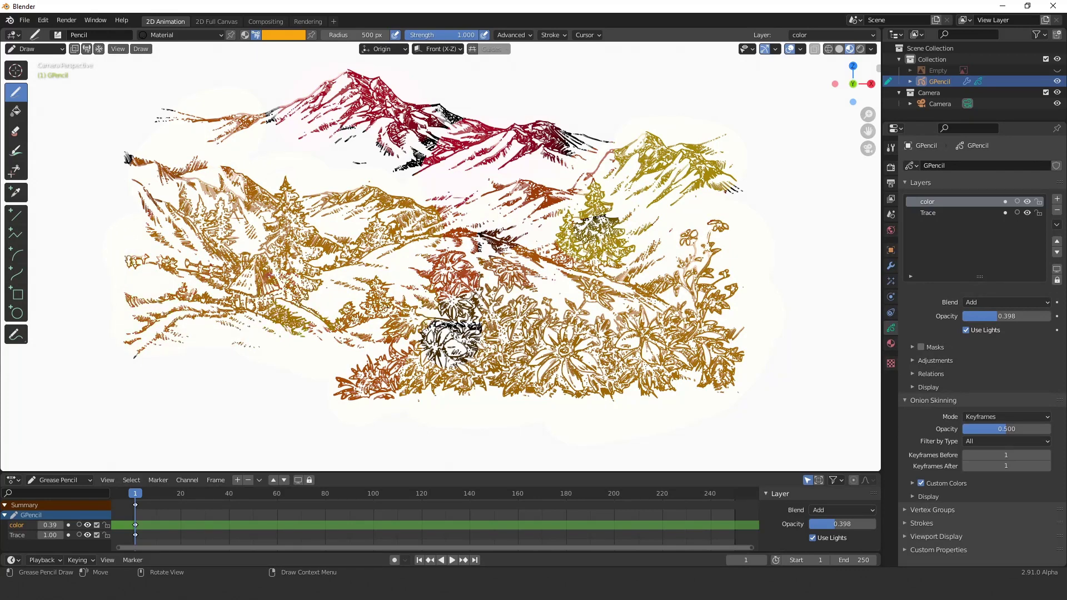
{"action": "key", "text": "ctrl+z"}
{"action": "key", "text": "ctrl+z"}
{"action": "key", "text": "ctrl+z"}
{"action": "key", "text": "ctrl+z"}
{"action": "key", "text": "ctrl+z"}
{"action": "key", "text": "ctrl+z"}
{"action": "key", "text": "ctrl+z"}
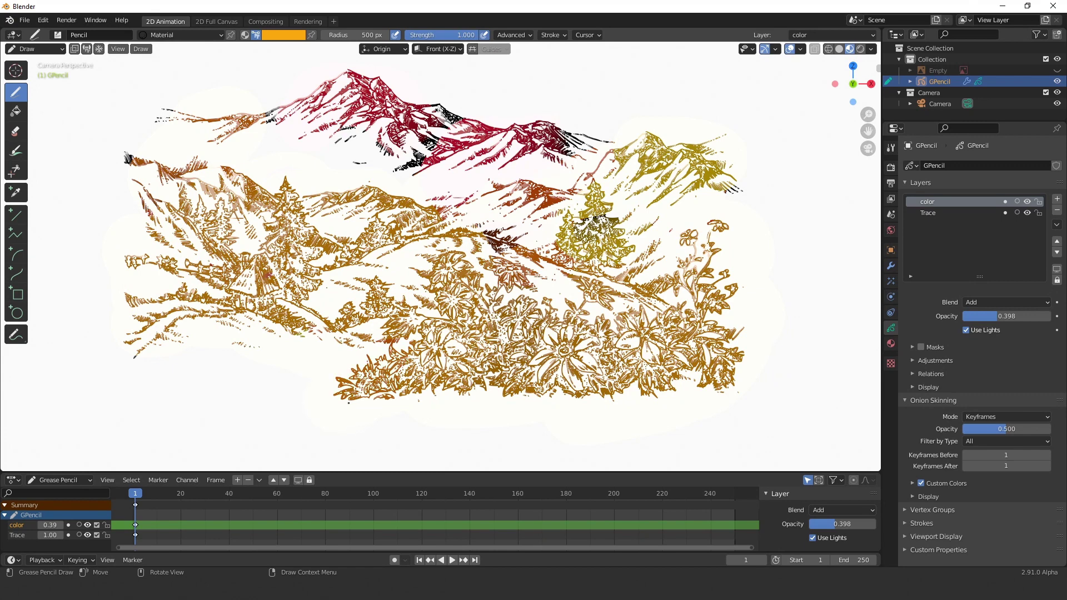
{"action": "key", "text": "ctrl+z"}
{"action": "key", "text": "ctrl+z"}
{"action": "key", "text": "ctrl+z"}
{"action": "key", "text": "ctrl+z"}
{"action": "key", "text": "ctrl+z"}
{"action": "key", "text": "ctrl+z"}
{"action": "key", "text": "ctrl+z"}
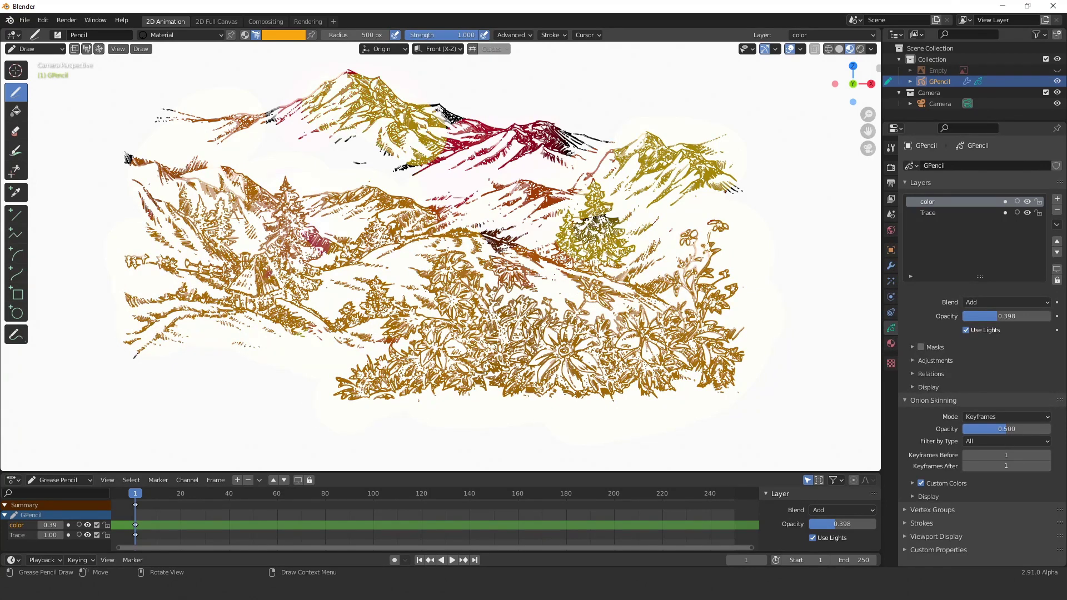
{"action": "key", "text": "ctrl+z"}
{"action": "key", "text": "ctrl+z"}
{"action": "key", "text": "ctrl+z"}
{"action": "key", "text": "ctrl+z"}
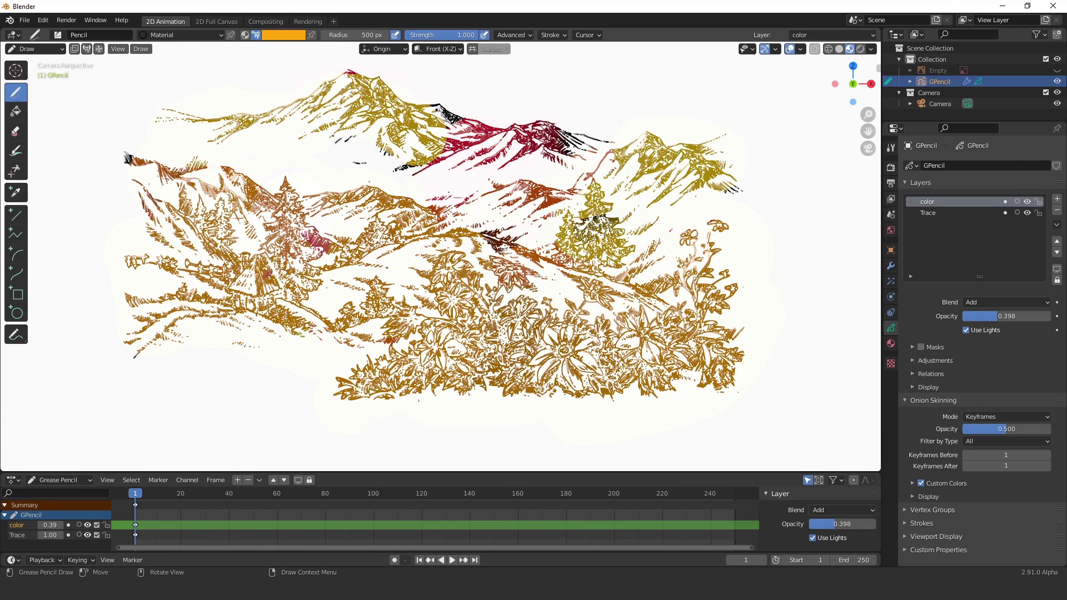
{"action": "key", "text": "ctrl+z"}
{"action": "key", "text": "ctrl+z"}
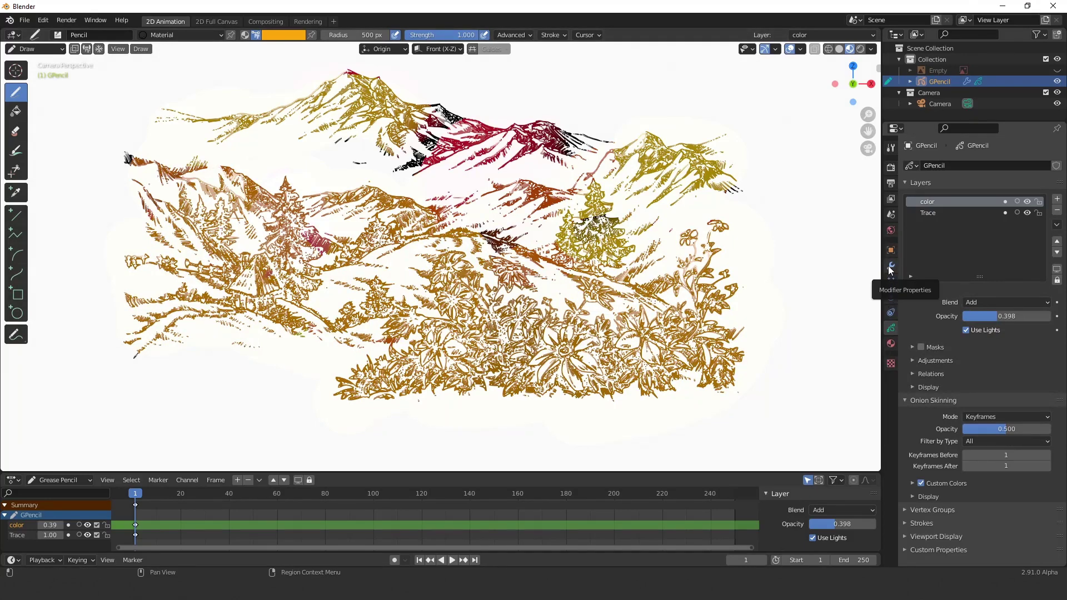
- Collapse Smooth and Opacity, add a Build modifier, and play the animation
{"action": "left_click", "coordinate": [889, 266]}
{"action": "left_click", "coordinate": [907, 184]}
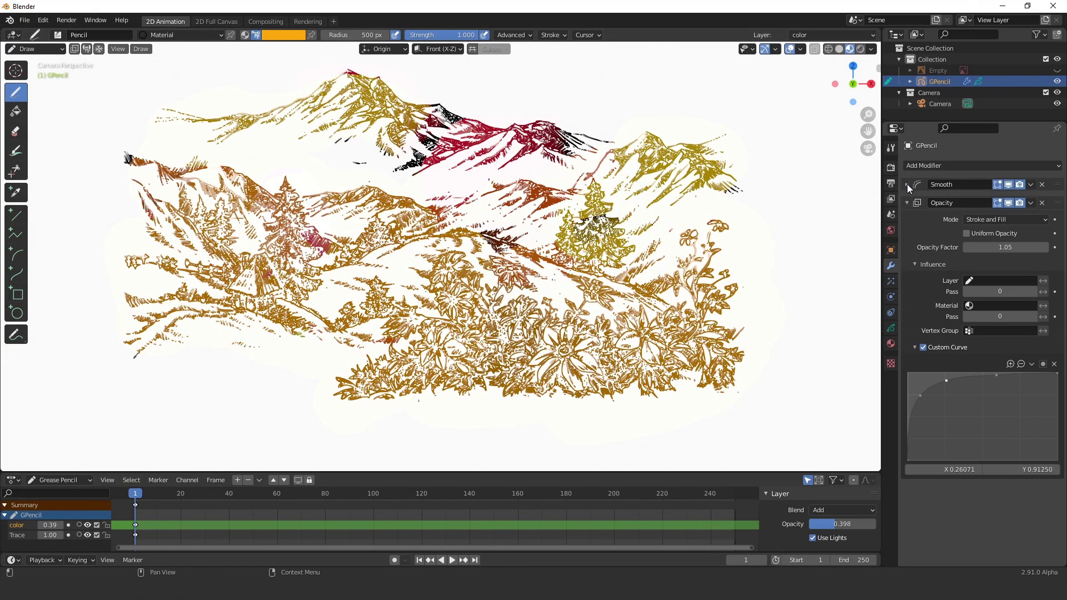
{"action": "left_click", "coordinate": [907, 199]}
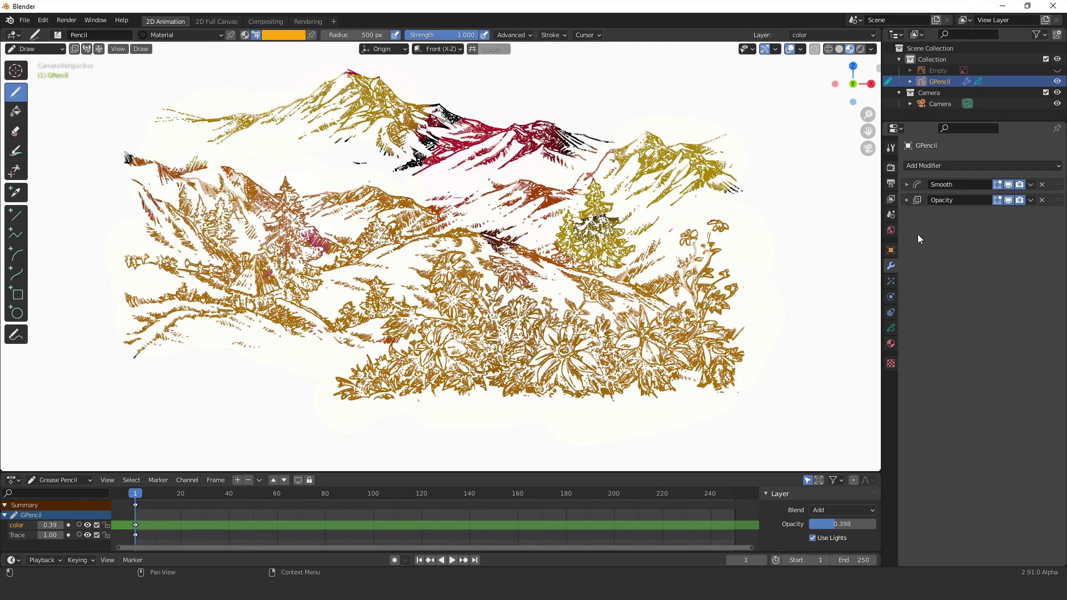
{"action": "left_click", "coordinate": [971, 165]}
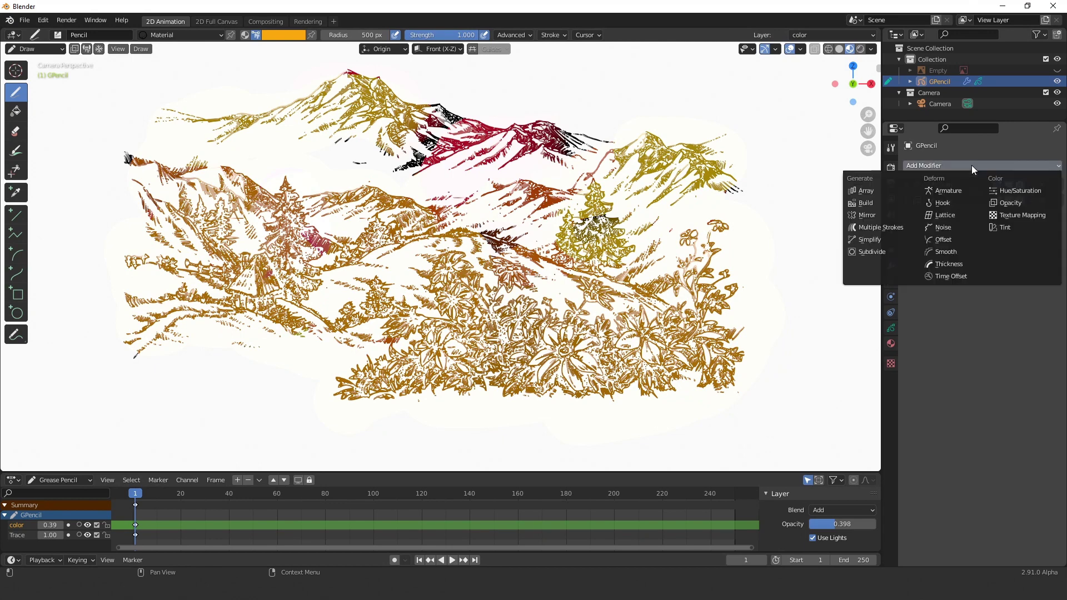
{"action": "left_click", "coordinate": [888, 205]}
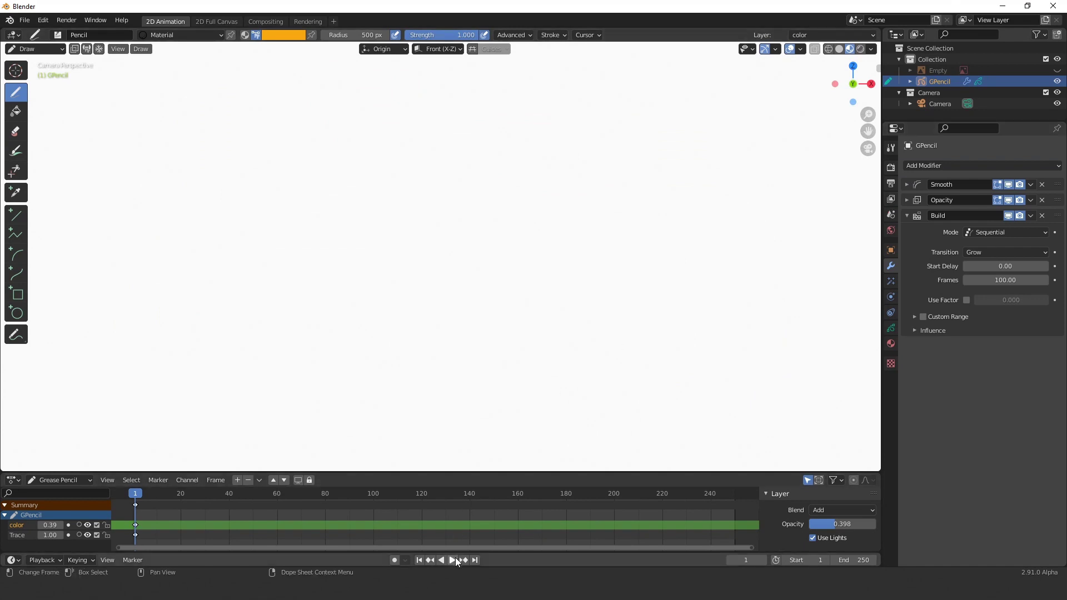
{"action": "left_click", "coordinate": [455, 560]}
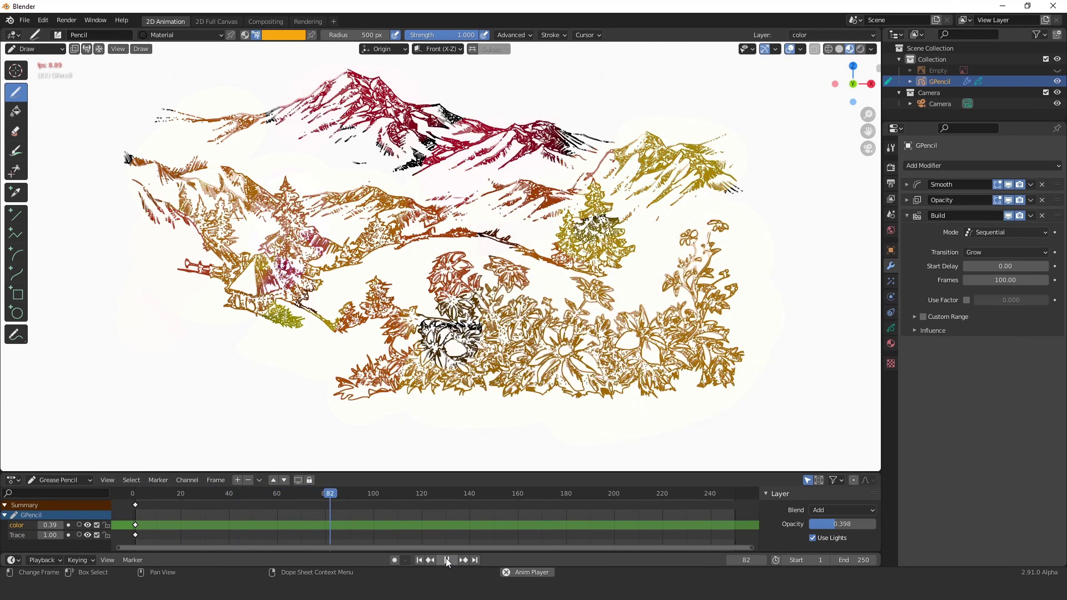
- Rewind to frame 1, restrict the Build modifier to the Trace layer, and set 250 frames
{"action": "left_click", "coordinate": [446, 559]}
{"action": "left_click", "coordinate": [419, 560]}
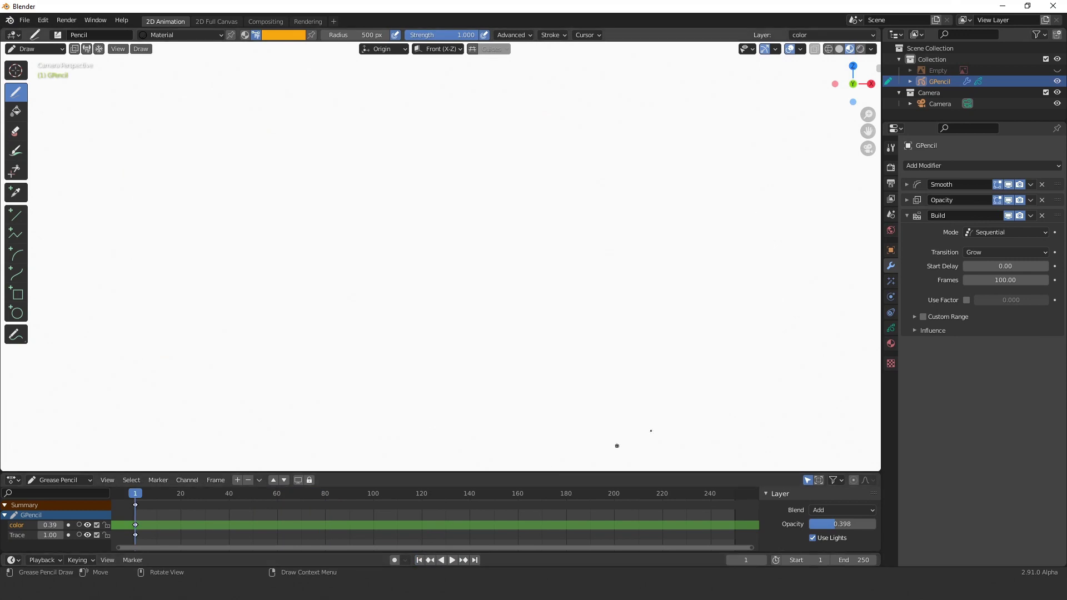
{"action": "left_click", "coordinate": [915, 330]}
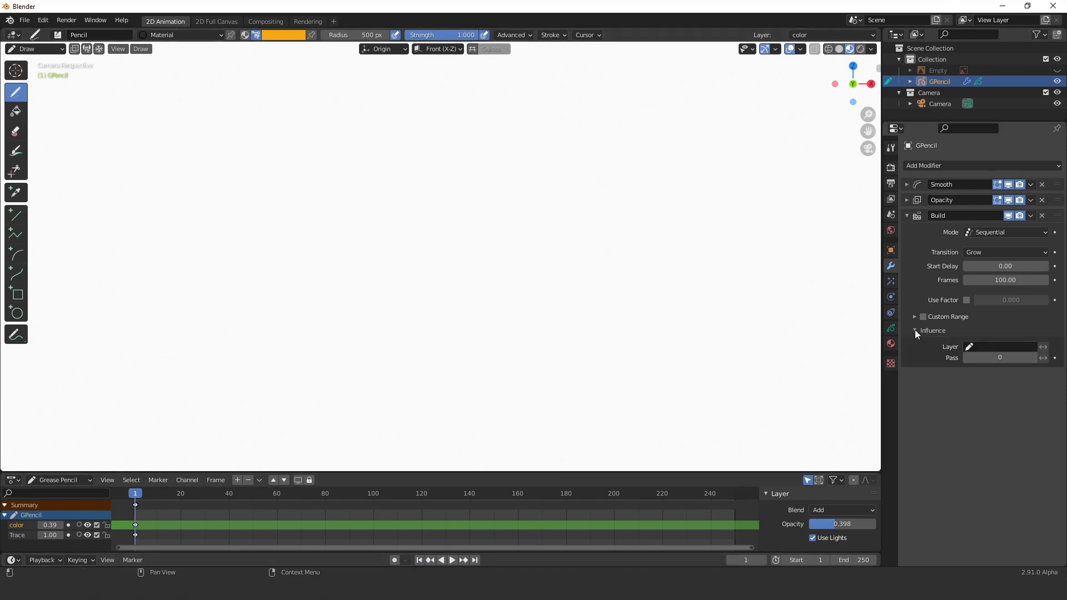
{"action": "left_click", "coordinate": [997, 345]}
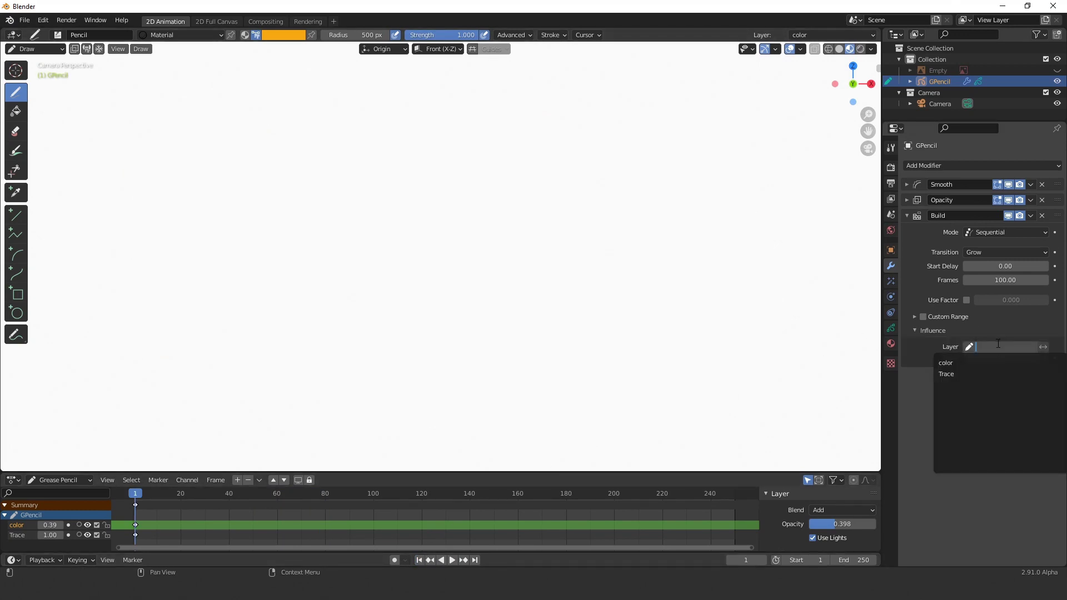
{"action": "left_click", "coordinate": [959, 375]}
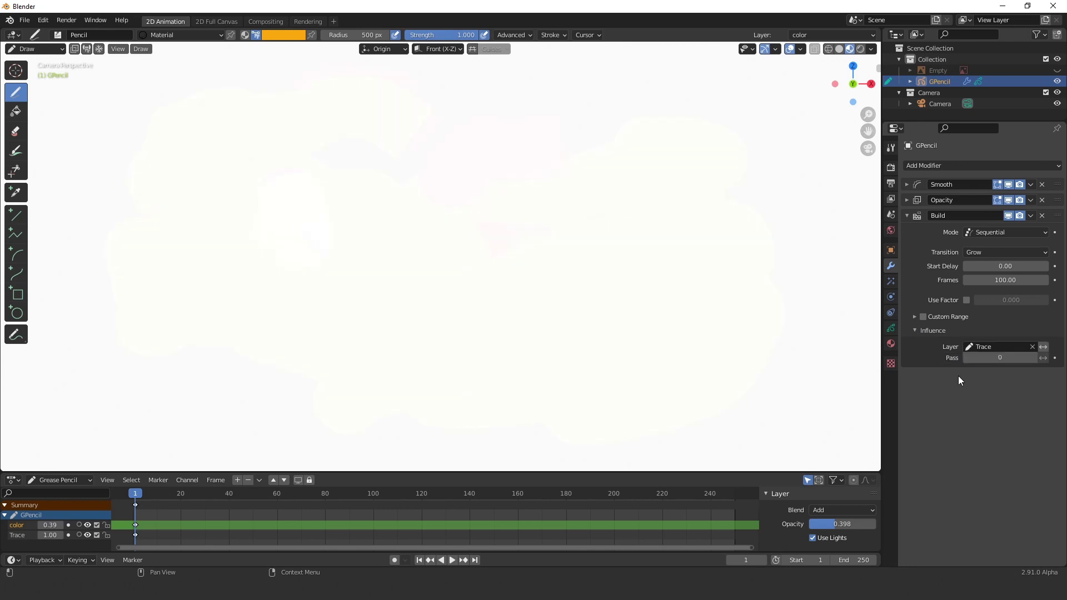
{"action": "left_click", "coordinate": [1011, 279]}
{"action": "type", "text": "250"}
{"action": "key", "text": "Return"}
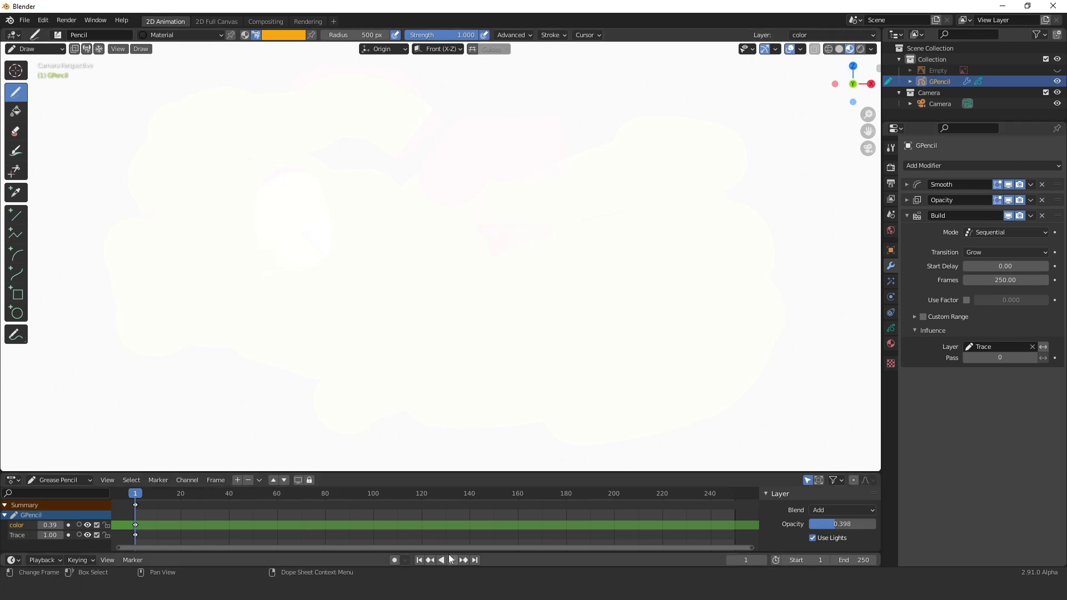
- Play the build to frame 213, zoom and orbit to inspect, then return to camera view
{"action": "left_click", "coordinate": [452, 560]}
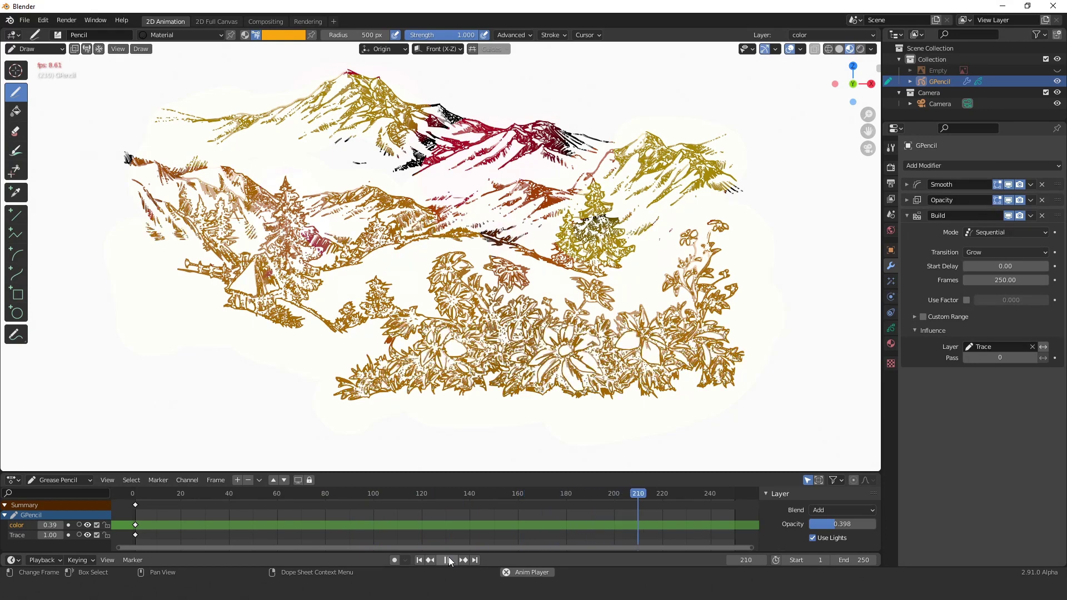
{"action": "left_click", "coordinate": [450, 560]}
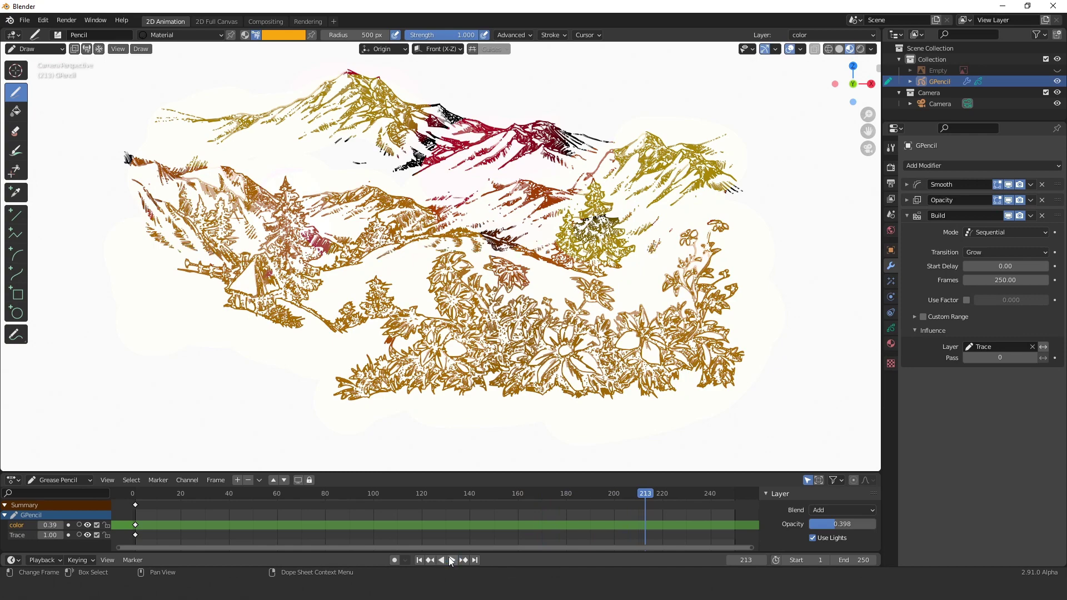
{"action": "scroll", "coordinate": [546, 323], "scroll_direction": "up", "scroll_amount": 4}
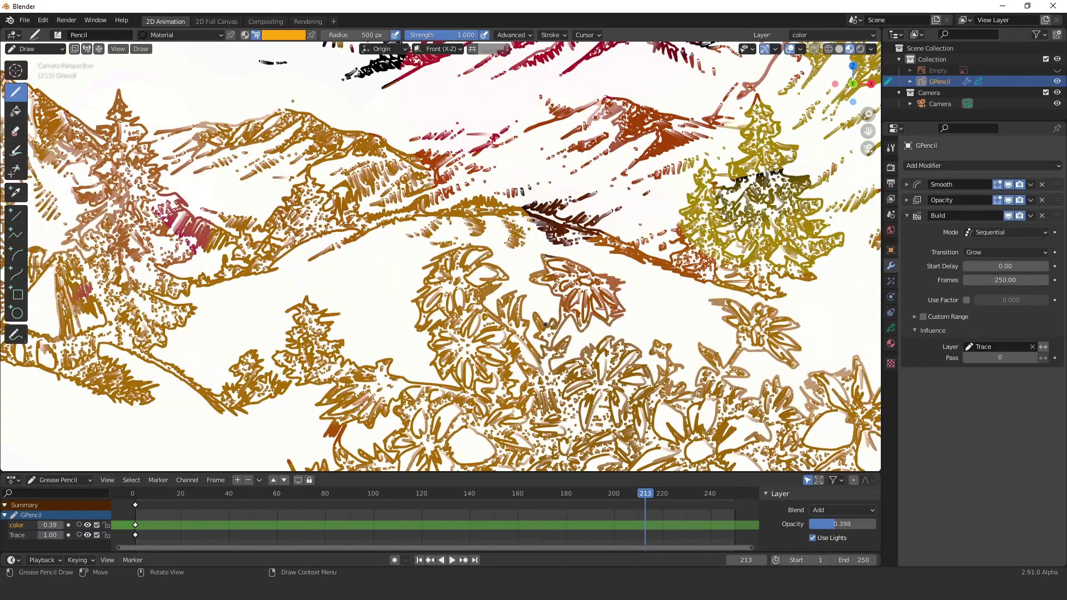
{"action": "scroll", "coordinate": [545, 325], "scroll_direction": "down", "scroll_amount": 2}
{"action": "scroll", "coordinate": [545, 324], "scroll_direction": "down", "scroll_amount": 2}
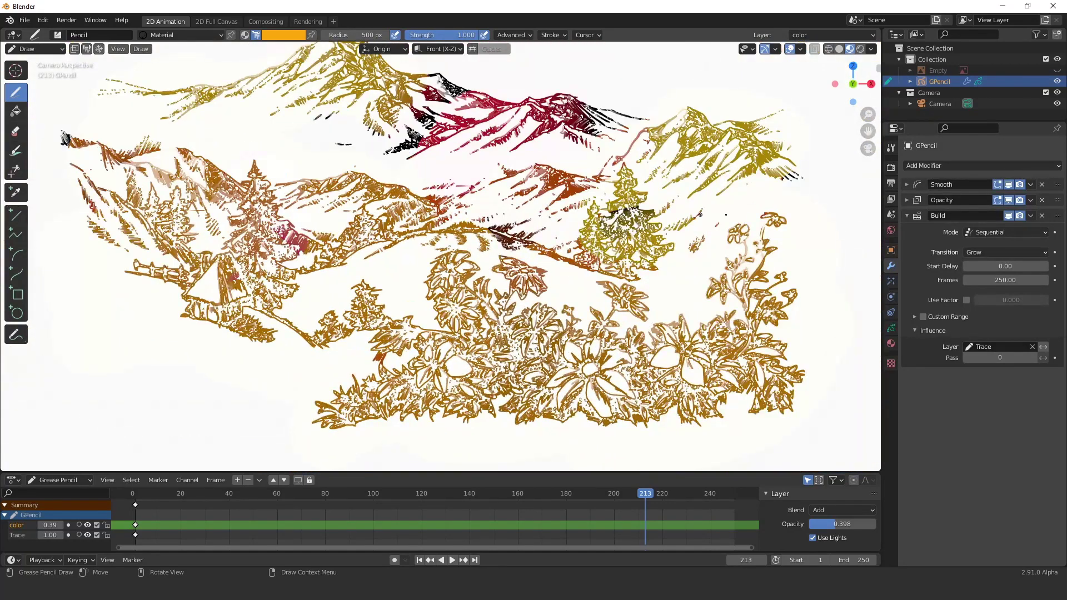
{"action": "middle_click_drag", "start_coordinate": [699, 214], "coordinate": [857, 148]}
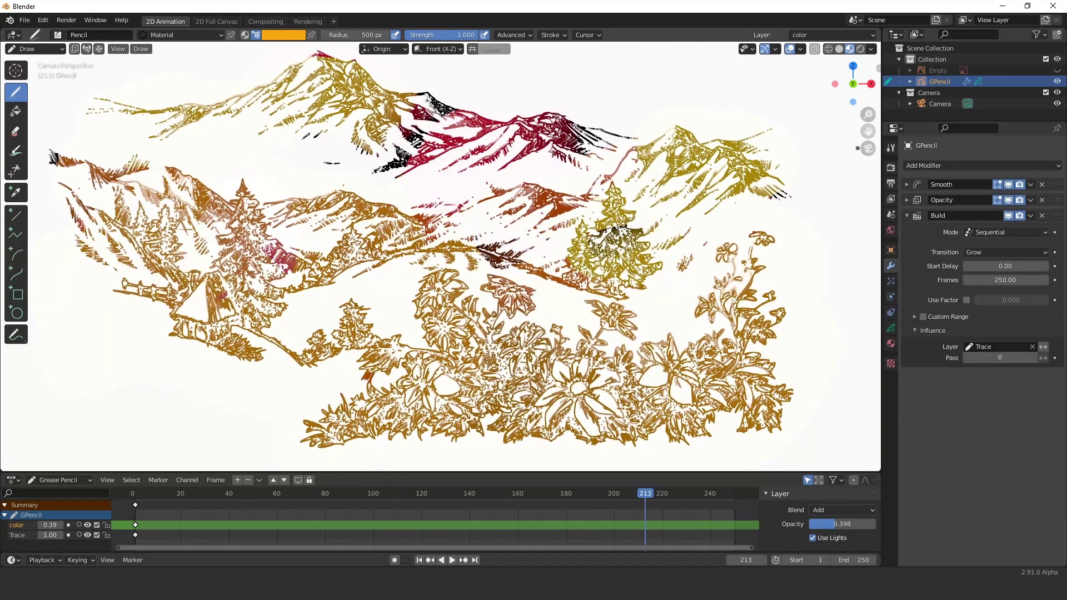
{"action": "left_click", "coordinate": [906, 216]}
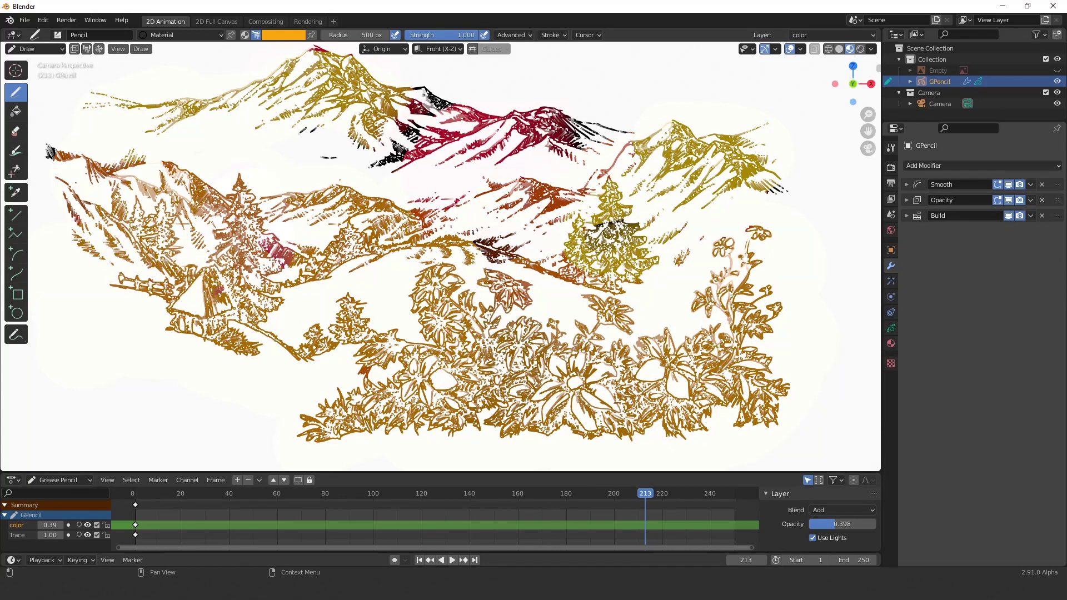
- Hide the color layer, disable Scene World shading, and replay the build from frame 0
{"action": "left_click", "coordinate": [890, 328]}
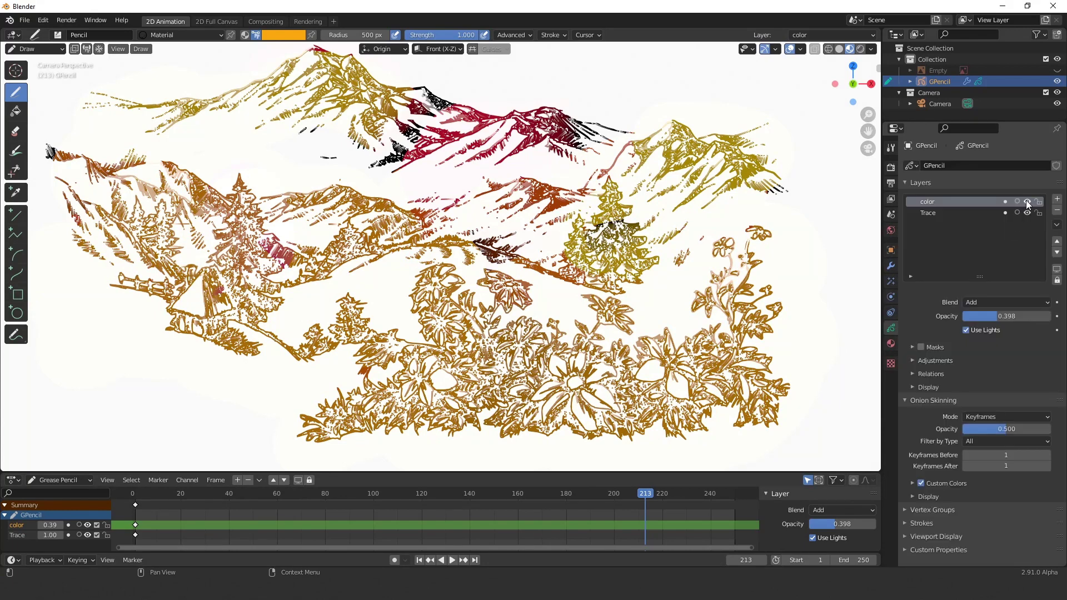
{"action": "left_click", "coordinate": [1026, 201]}
{"action": "left_click", "coordinate": [871, 48]}
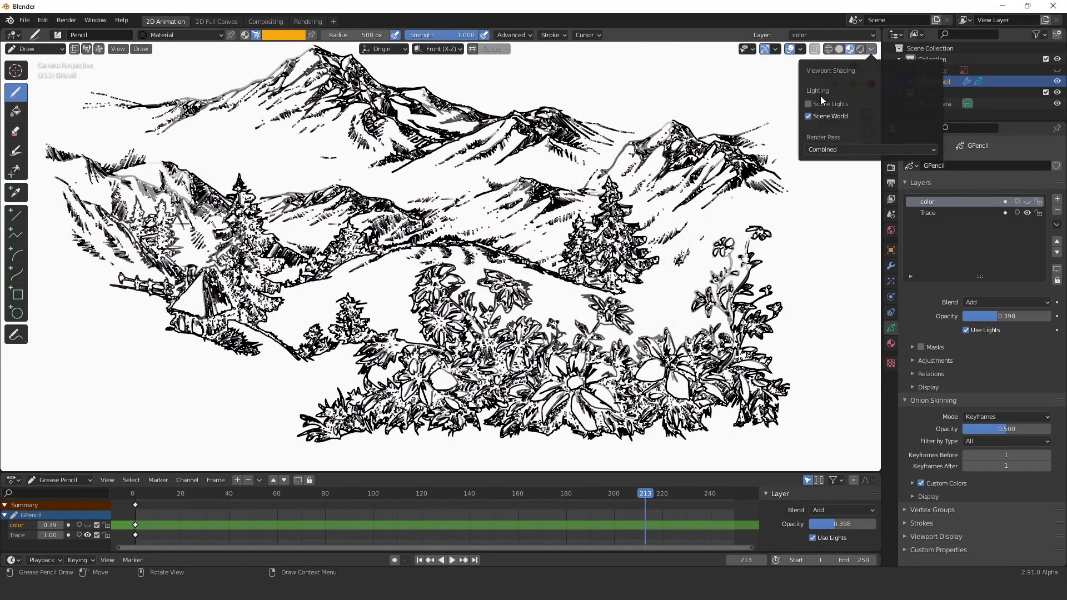
{"action": "left_click", "coordinate": [808, 115]}
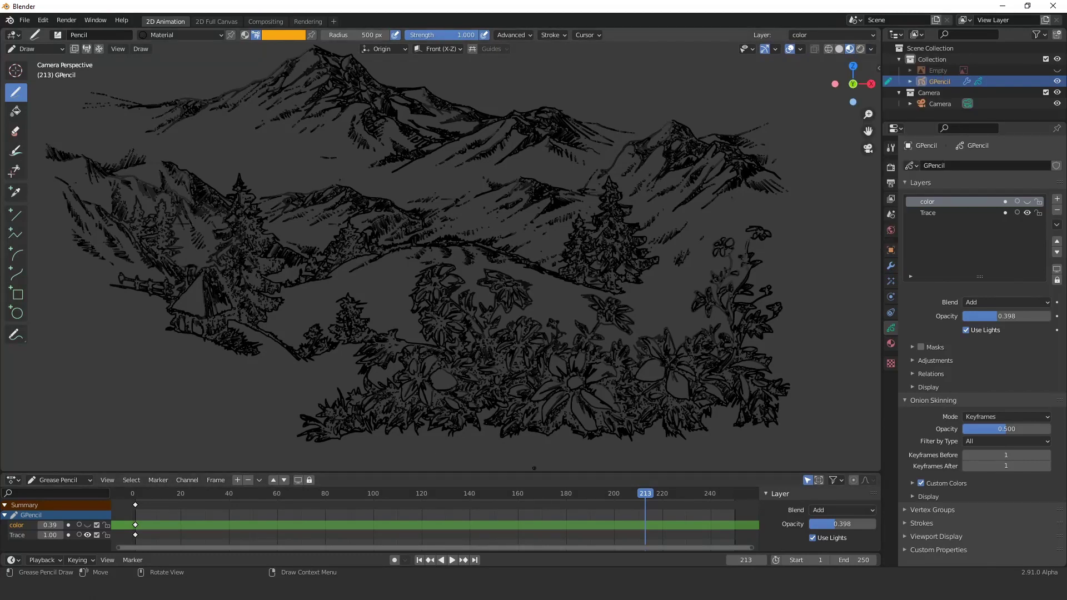
{"action": "left_click_drag", "start_coordinate": [260, 491], "coordinate": [129, 494]}
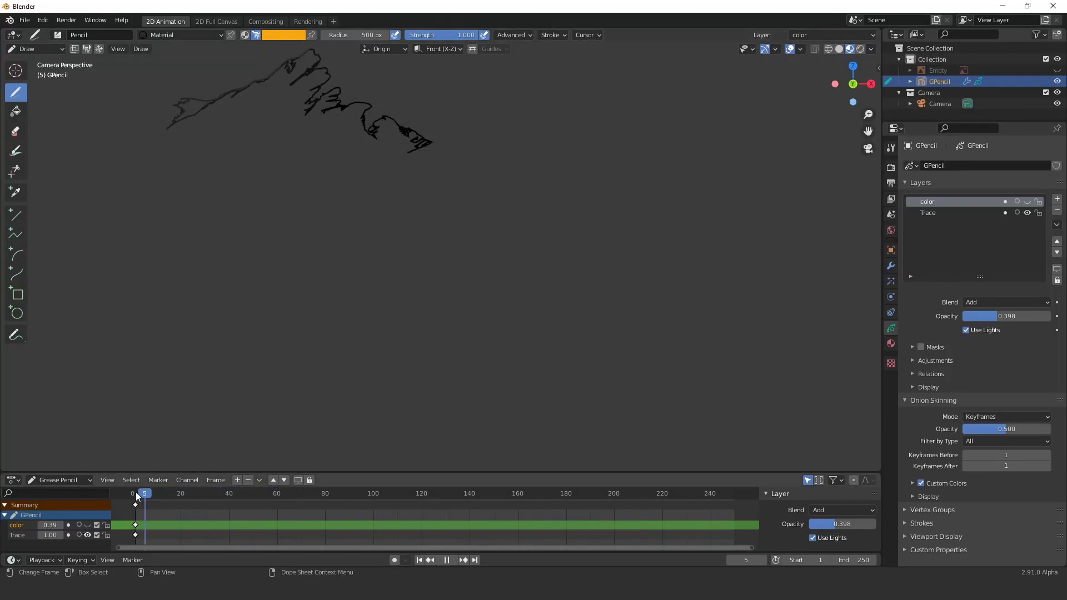
{"action": "key", "text": "space"}
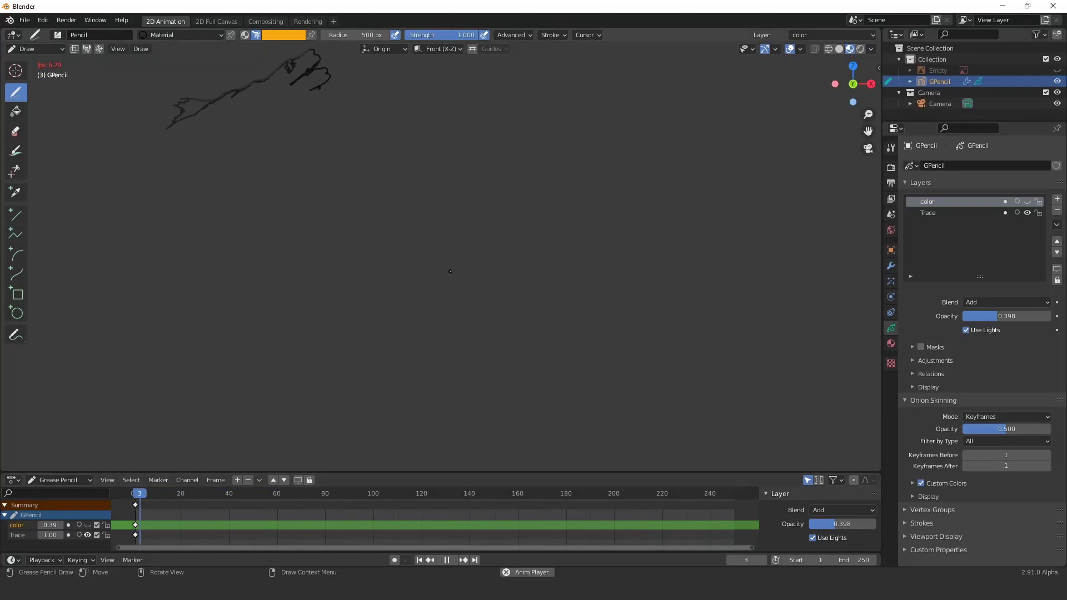